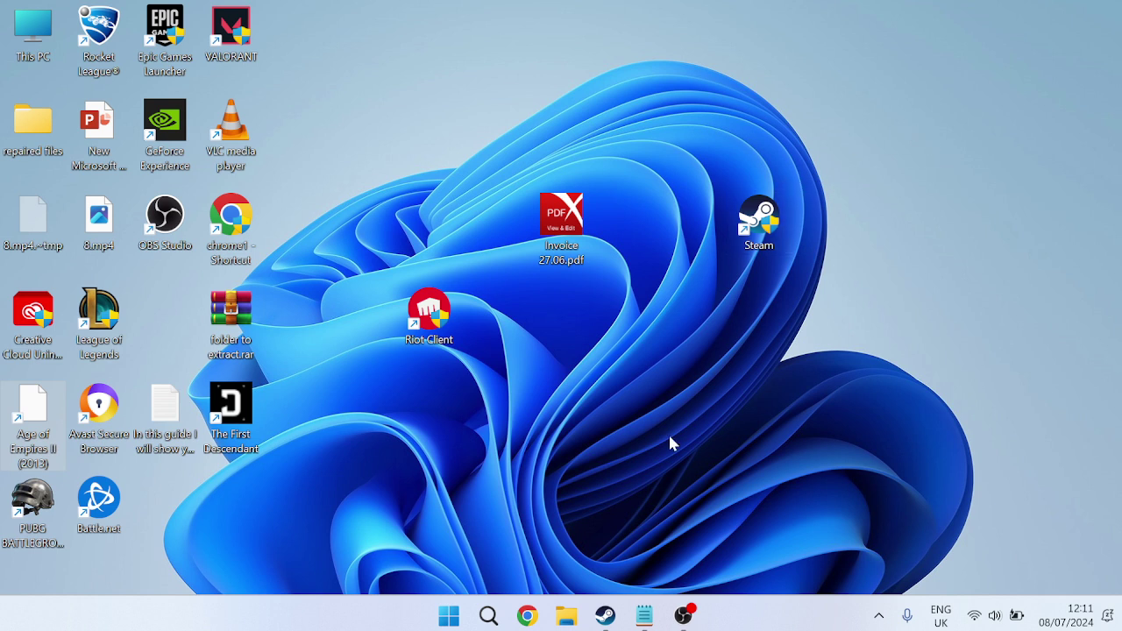
Step: Maximize the Steam window and show the Library home view
click(605, 615)
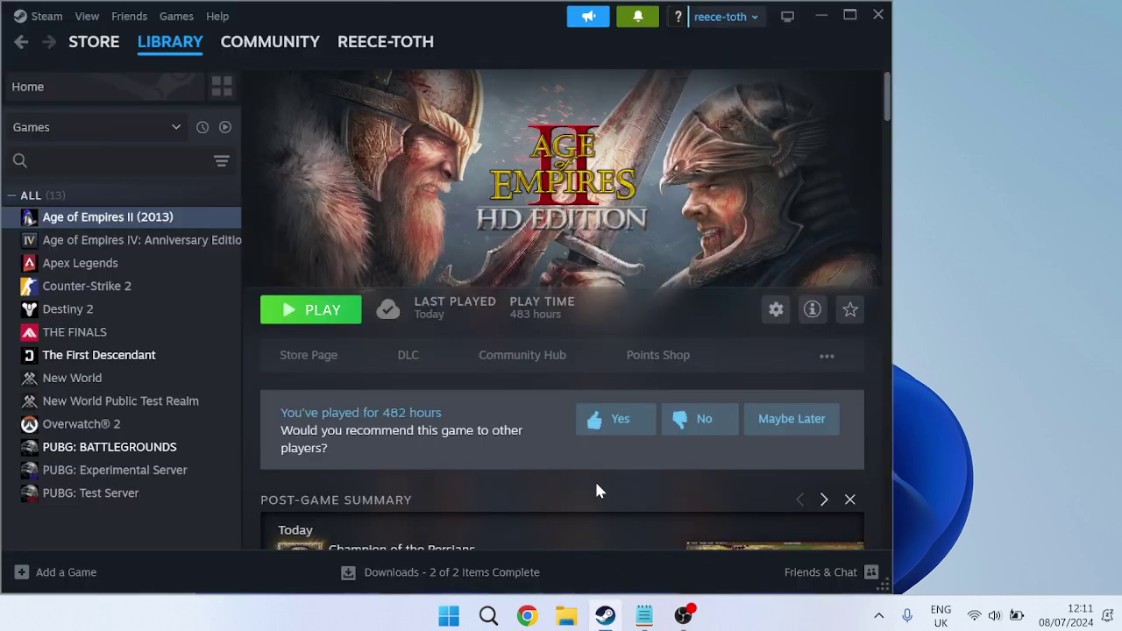
click(850, 18)
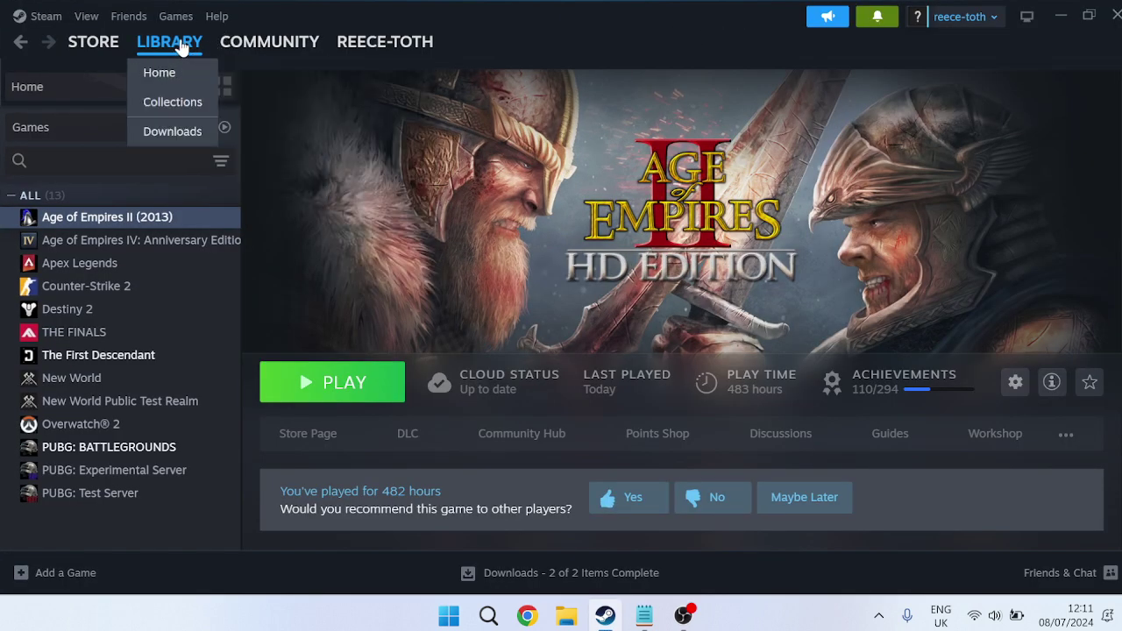
click(181, 46)
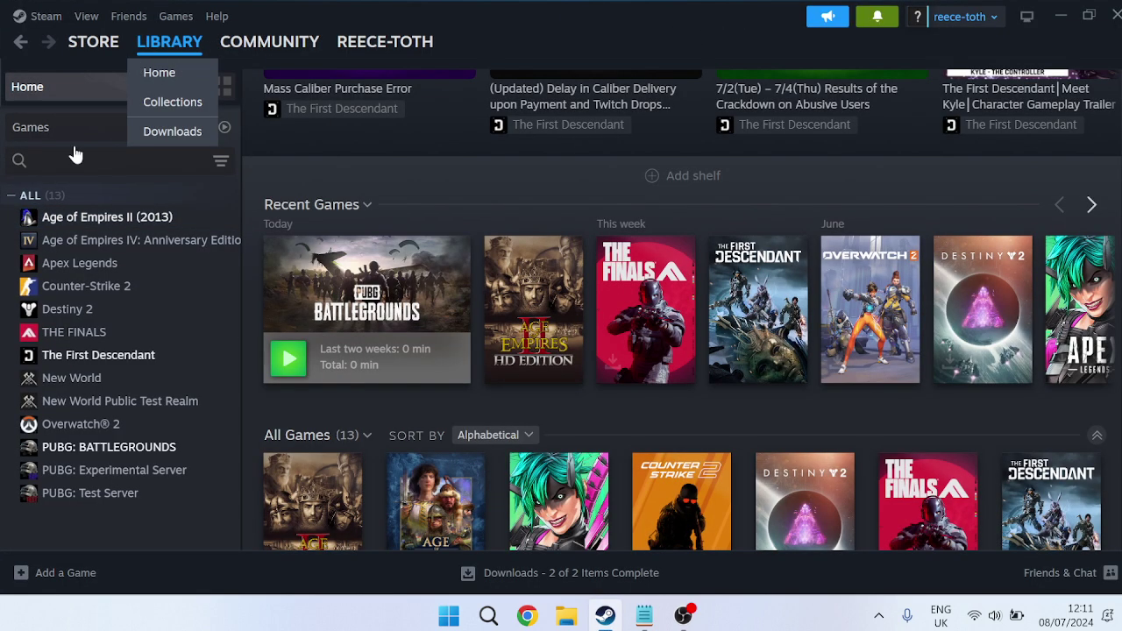
Step: Start verifying PUBG: BATTLEGROUNDS's game files from its Installed Files properties
right_click(112, 452)
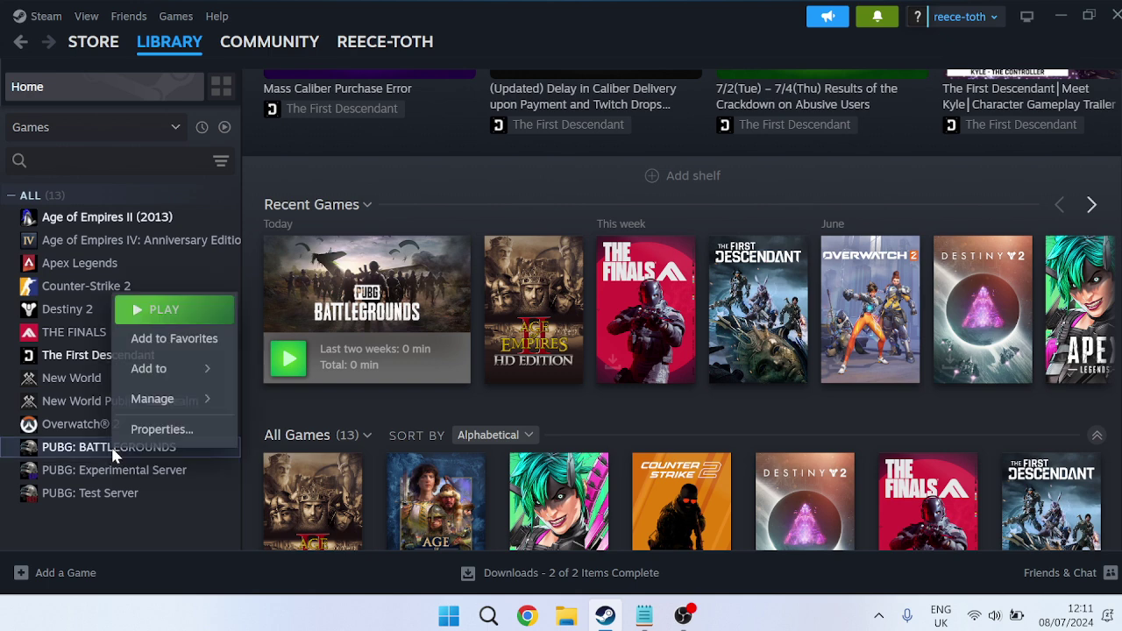
click(193, 430)
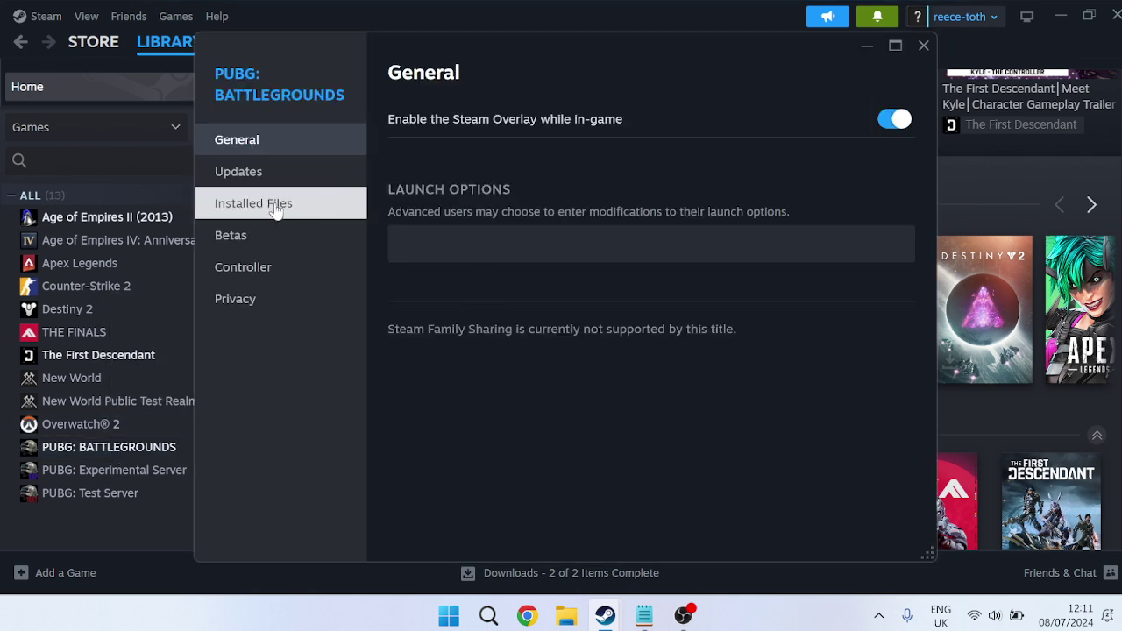
click(275, 210)
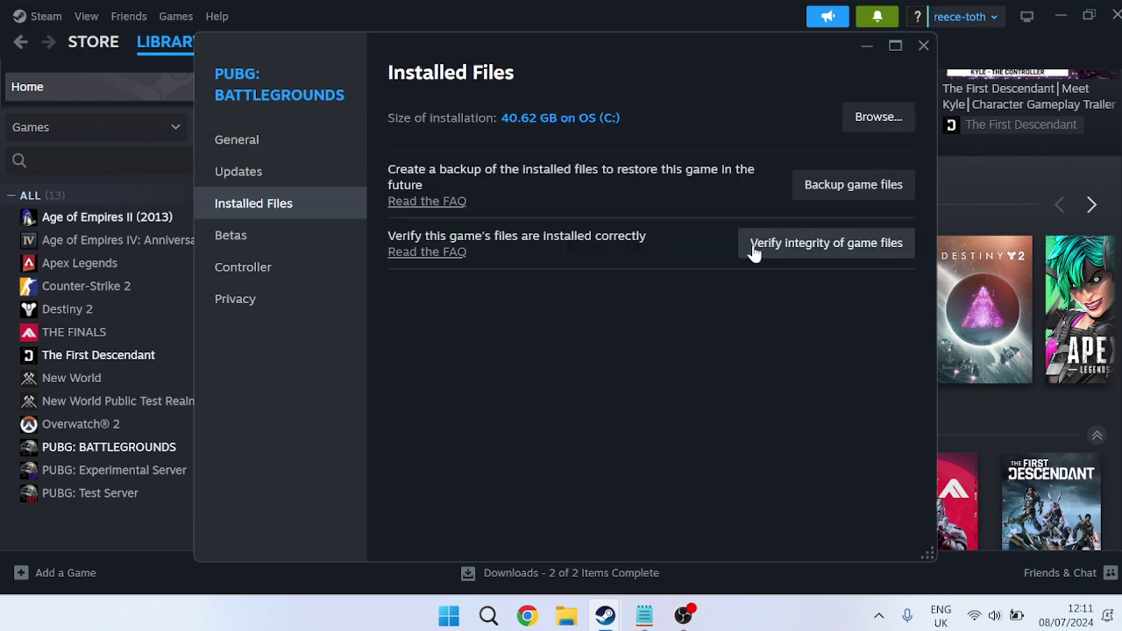
click(800, 247)
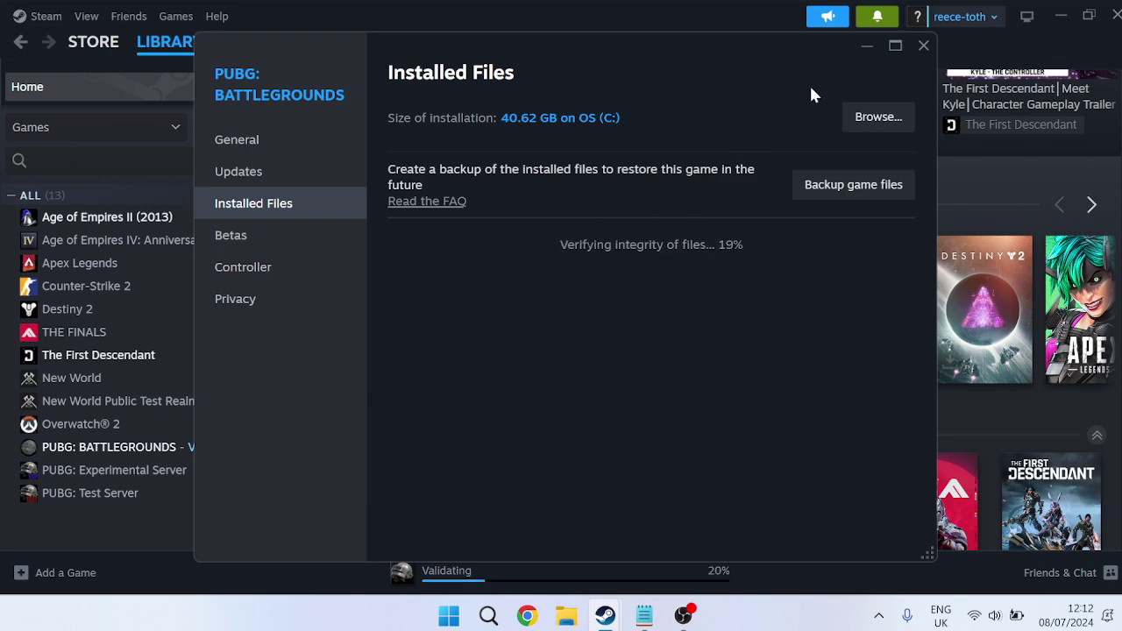
Step: Close PUBG's properties and clear the download cache in Steam Settings > Downloads
click(923, 45)
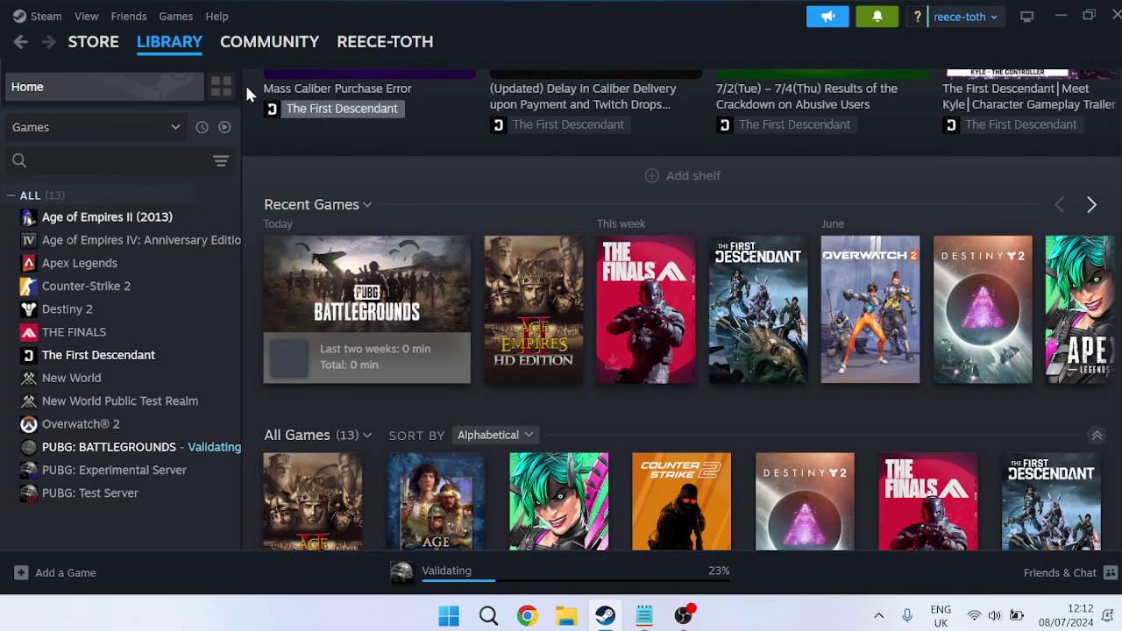
click(29, 21)
click(44, 192)
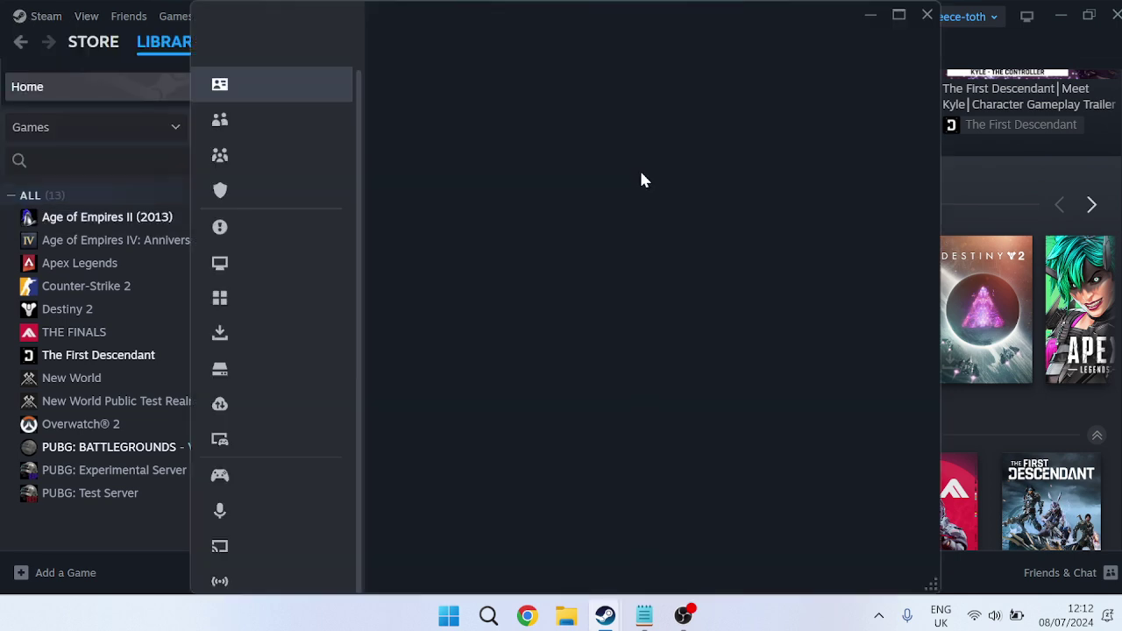
click(302, 342)
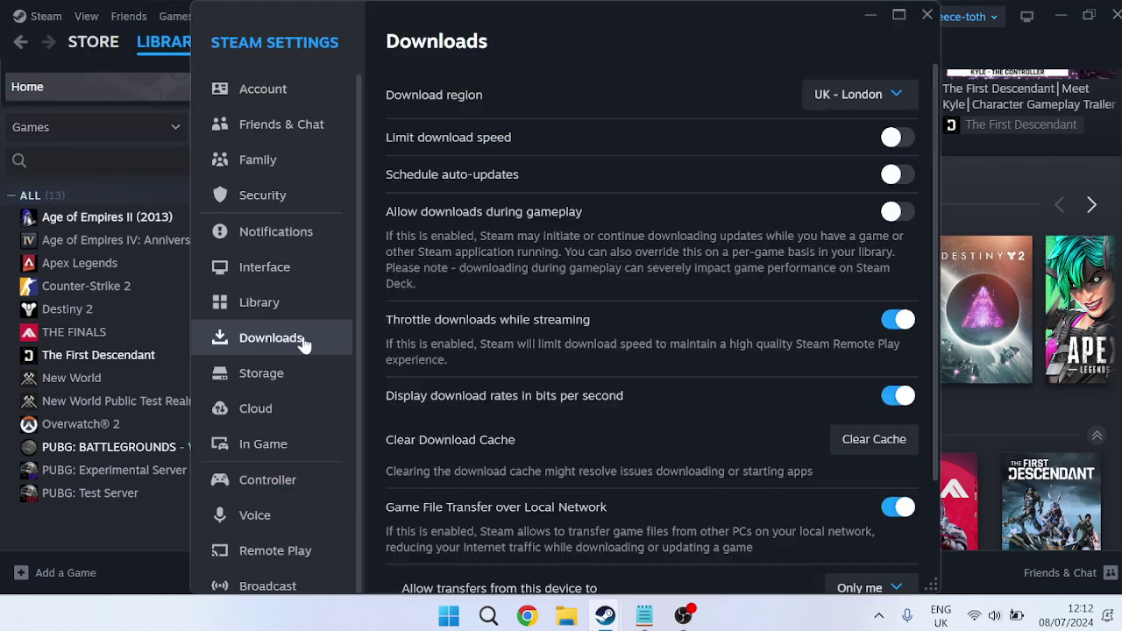
scroll(670, 216, down, 2)
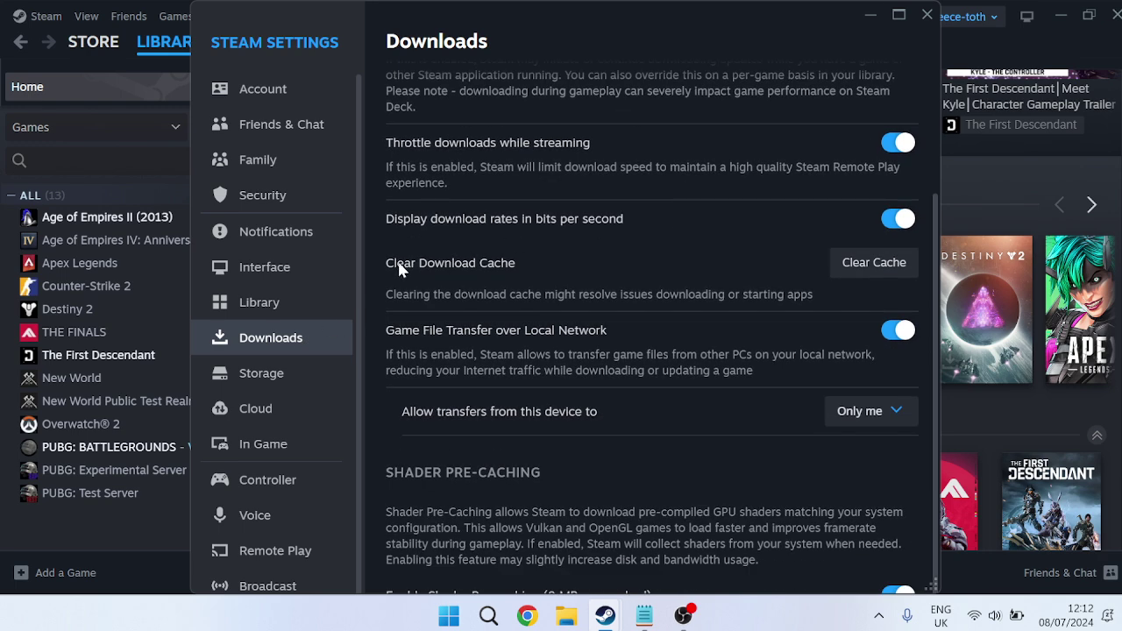
click(875, 267)
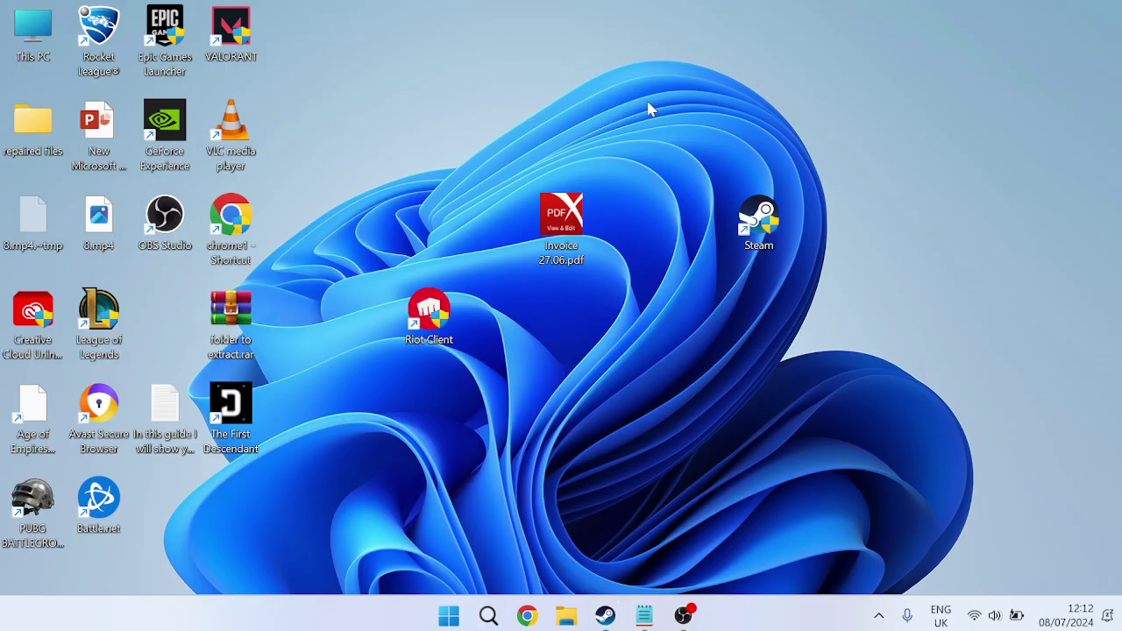
Step: Restore the Steam library window and show PUBG: BATTLEGROUNDS's Manage submenu
click(605, 615)
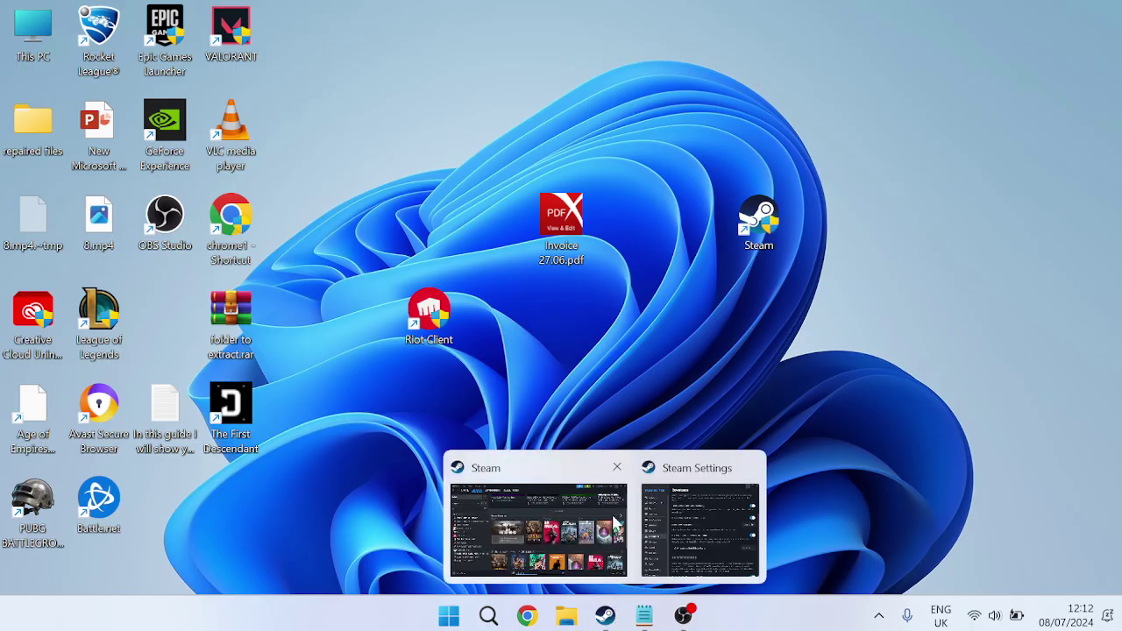
click(543, 530)
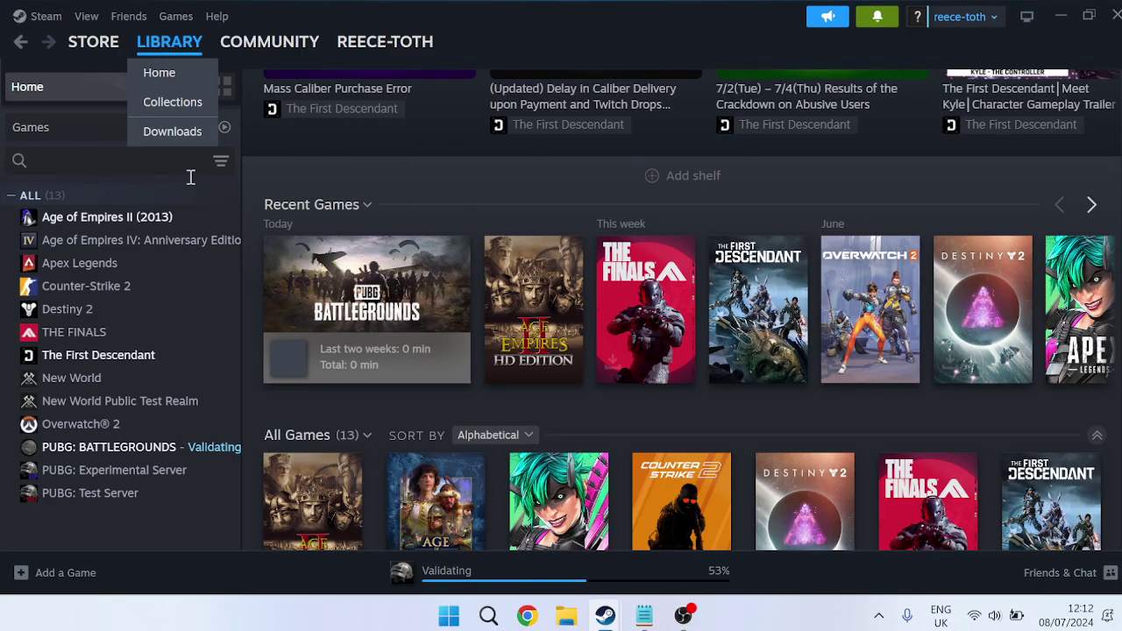
right_click(94, 450)
mouse_move(161, 524)
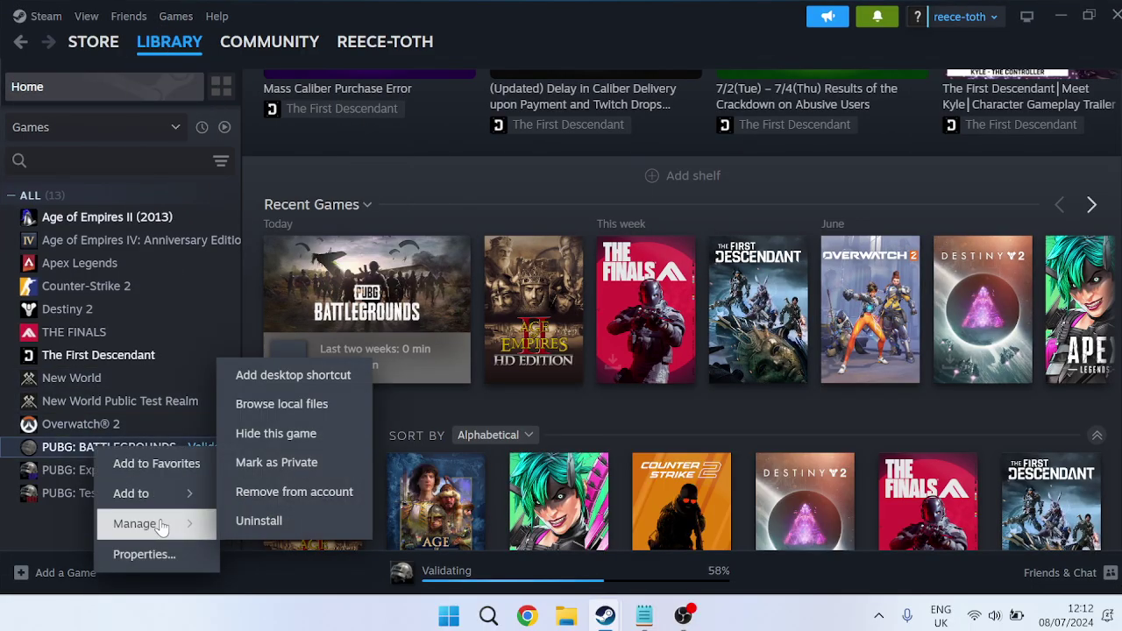
Step: Browse PUBG's local files to TslGame\Binaries\Win64 and select TslGame.exe
click(292, 409)
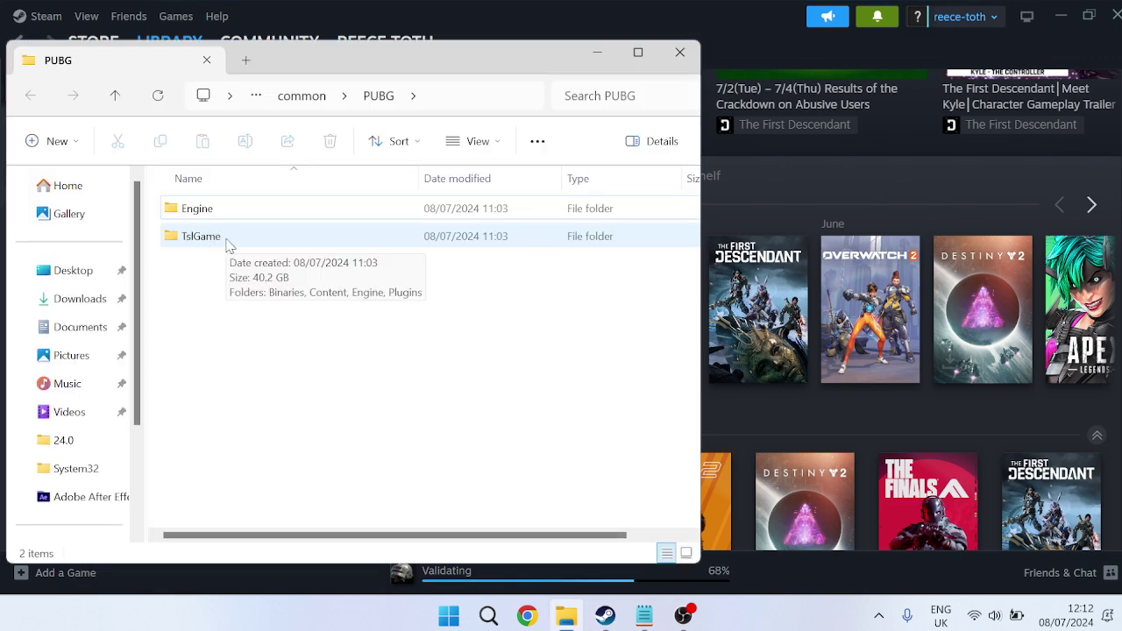
double_click(226, 239)
double_click(233, 210)
click(241, 245)
double_click(241, 245)
click(219, 298)
drag(324, 57, 484, 46)
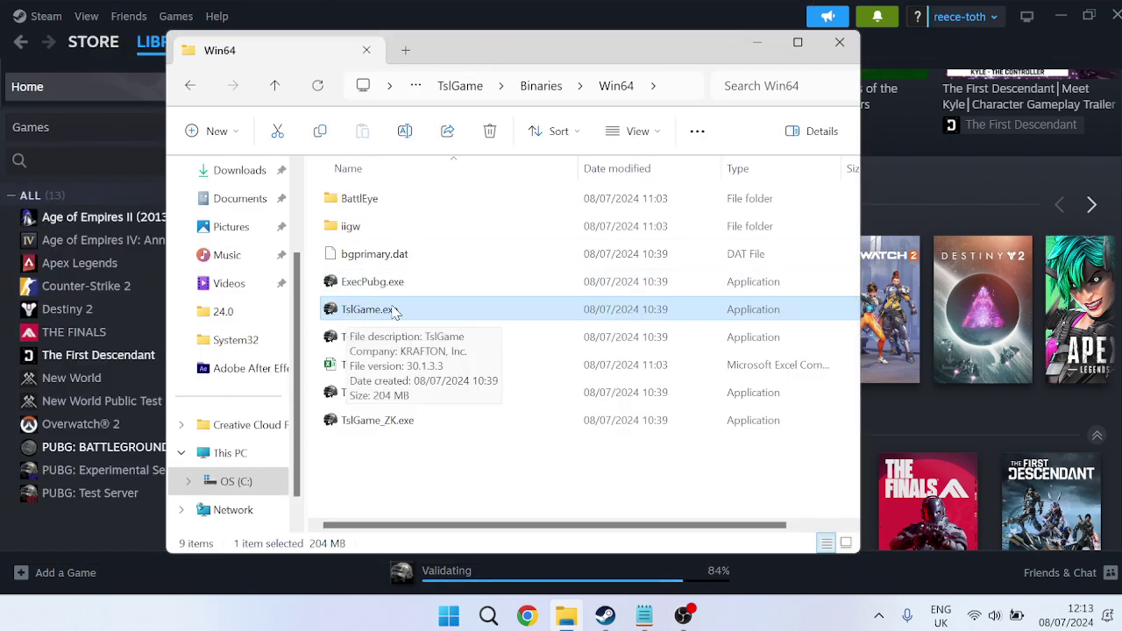
Step: Give TslGame.exe disabled fullscreen optimizations and always-run-as-administrator, then apply and close
right_click(359, 320)
click(426, 202)
click(525, 137)
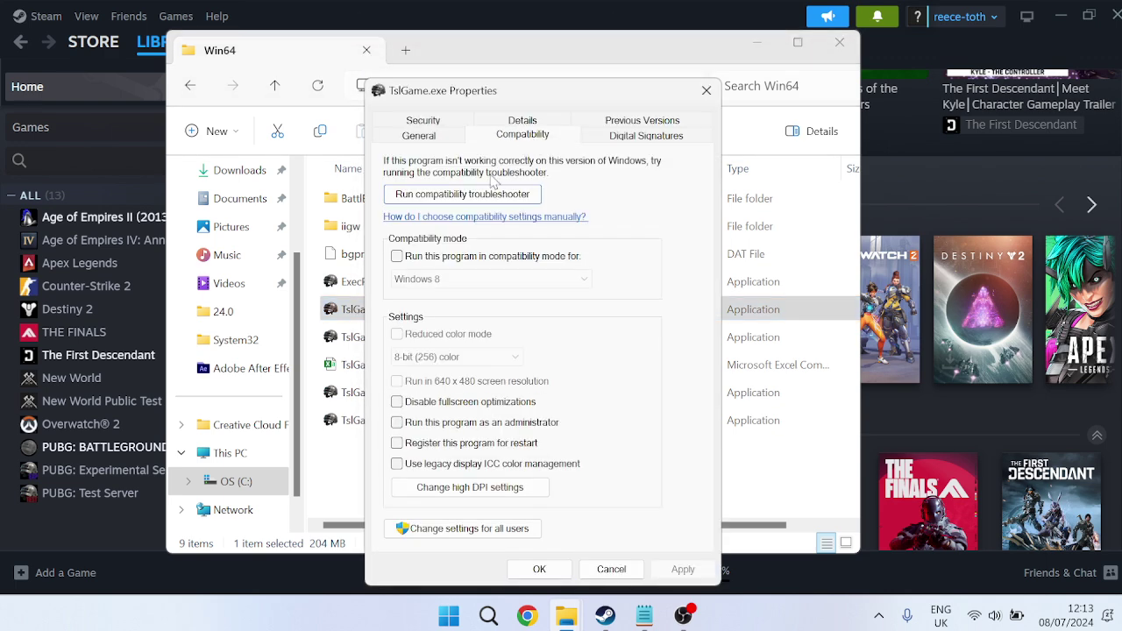
click(398, 403)
click(397, 424)
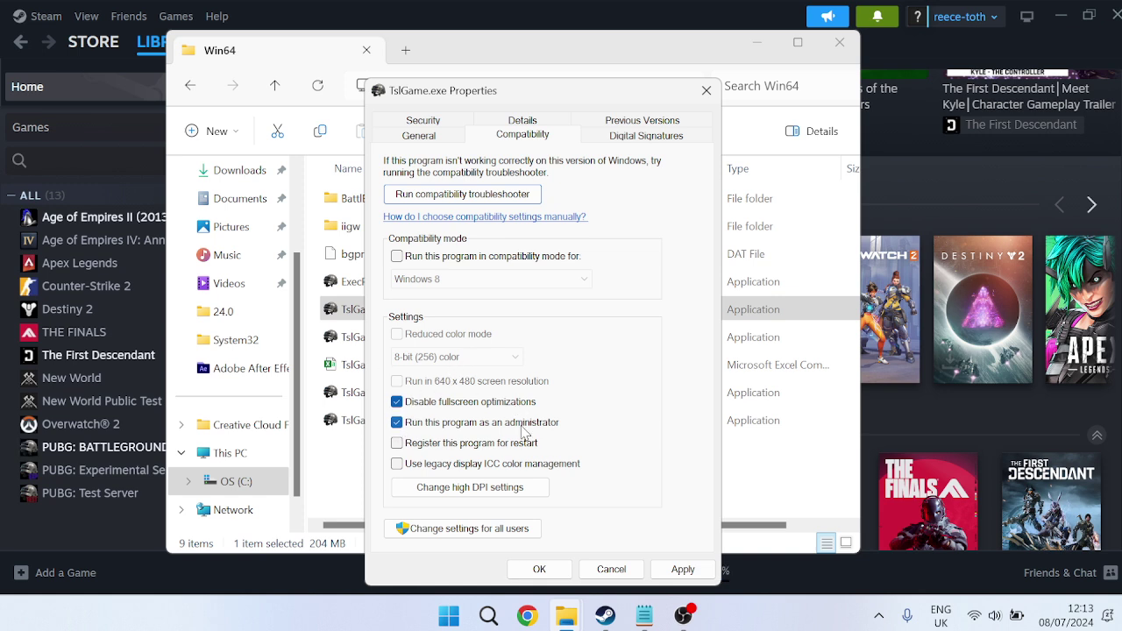
click(683, 569)
click(538, 569)
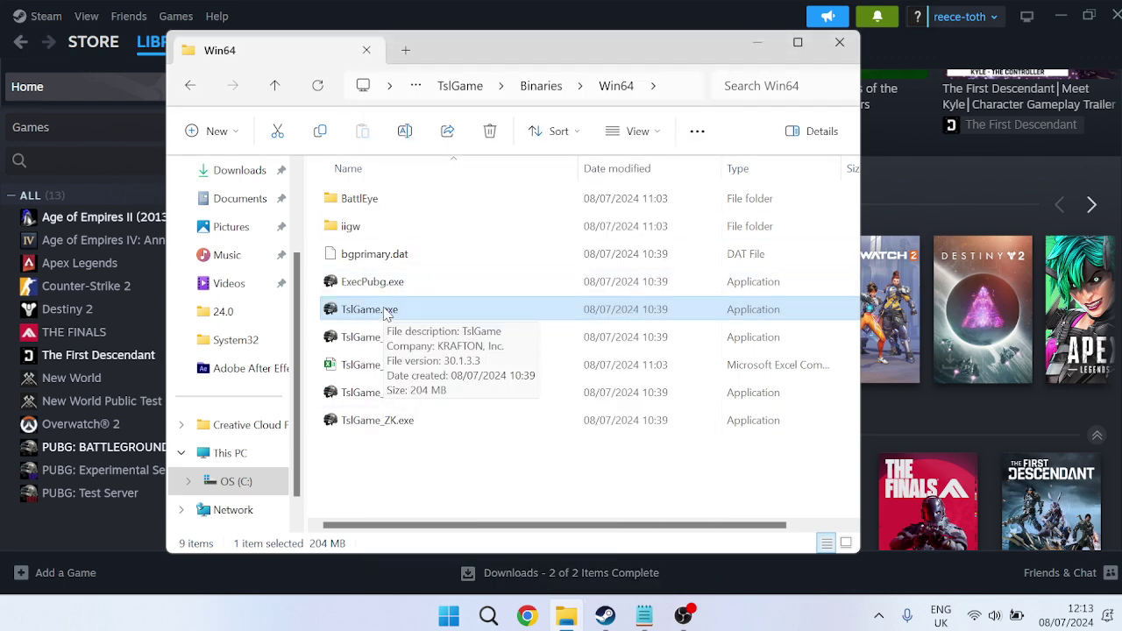
Step: Minimize Explorer and Steam and open Windows Defender Firewall through Start search
click(759, 42)
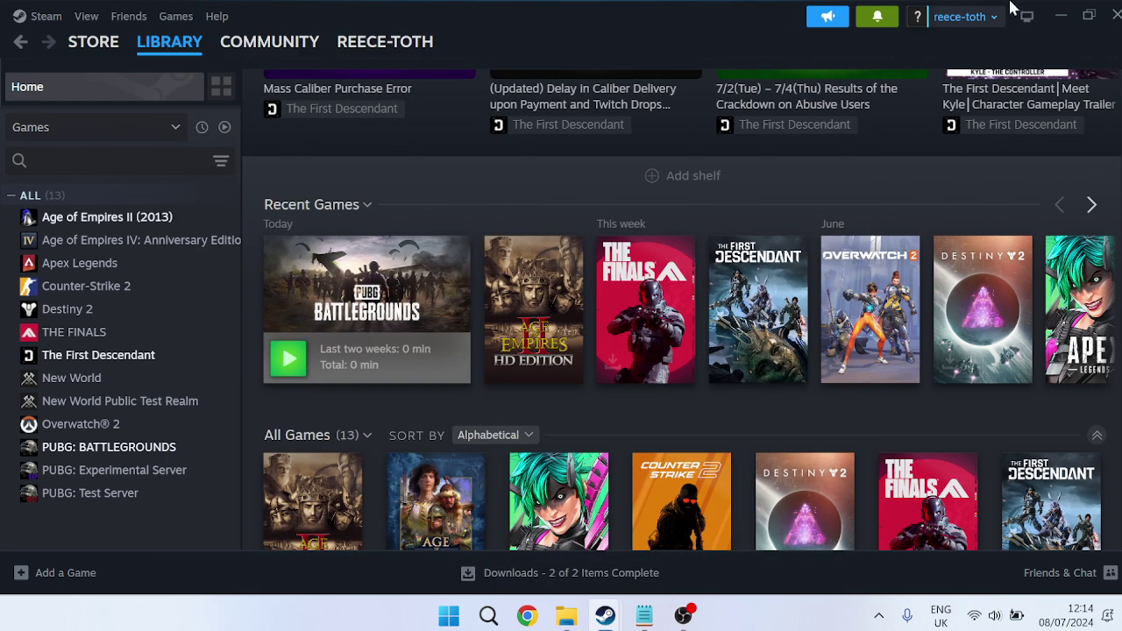
click(1060, 16)
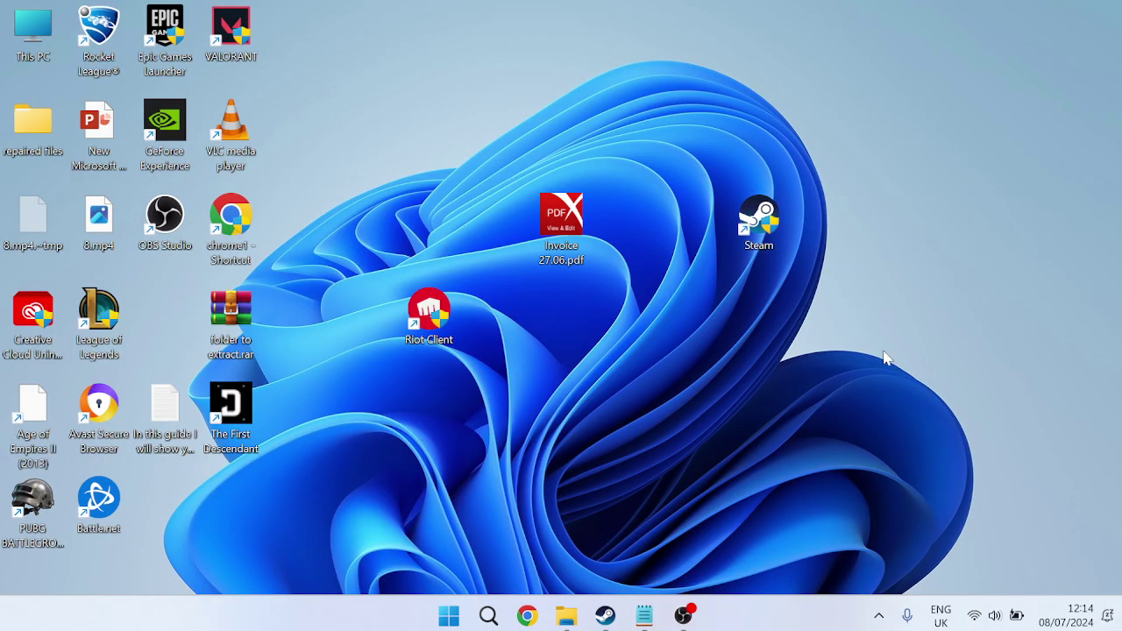
key(super)
text(wind)
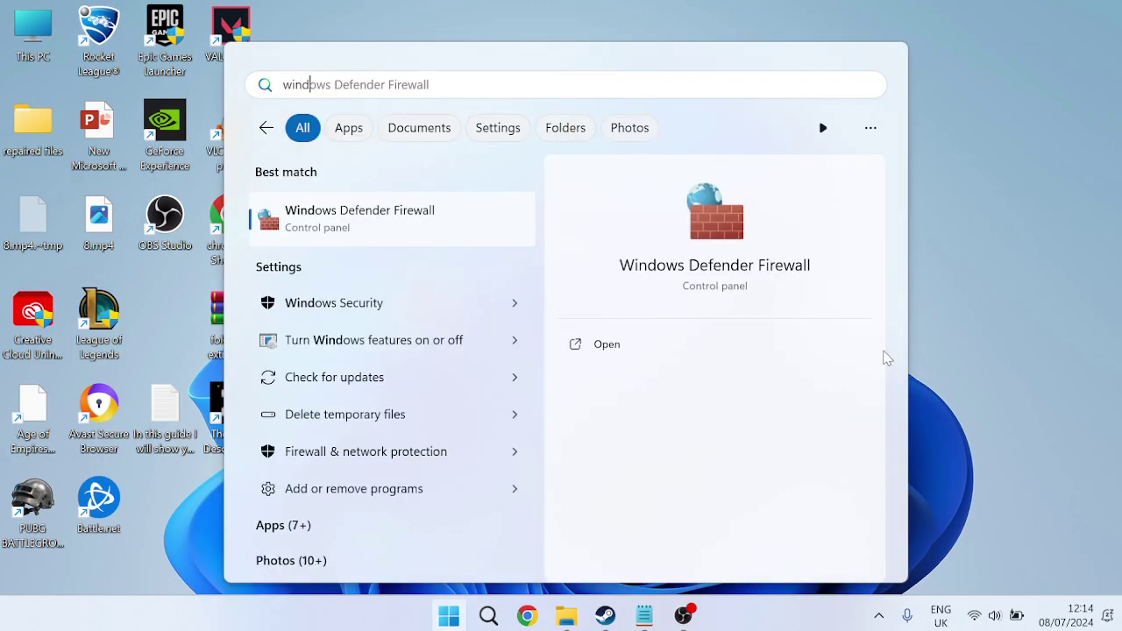
text(ows def)
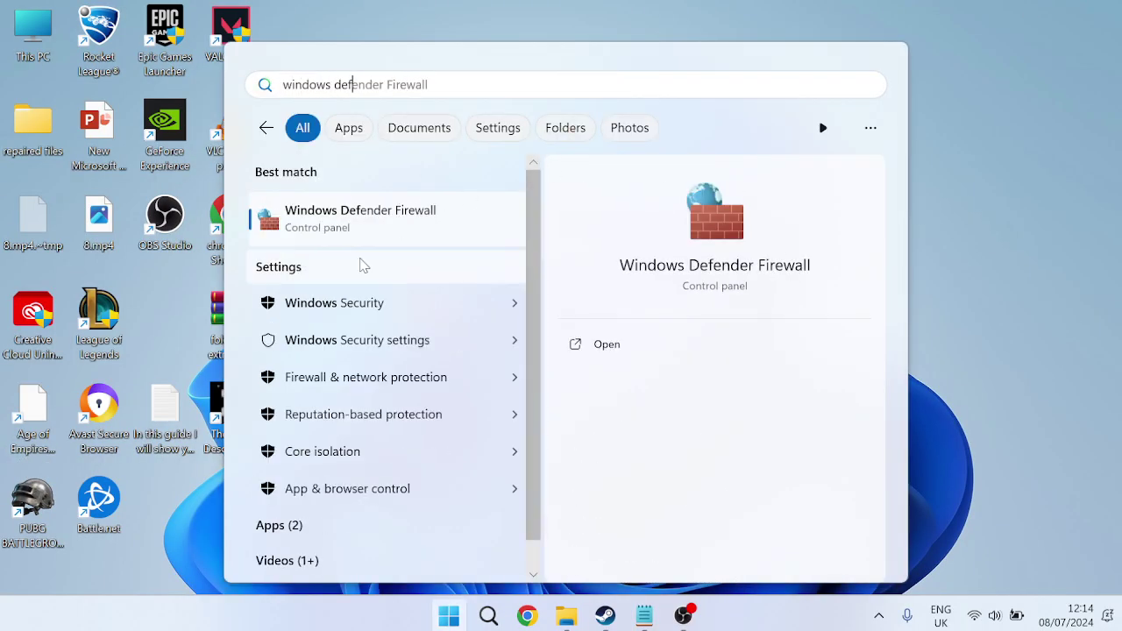
click(354, 221)
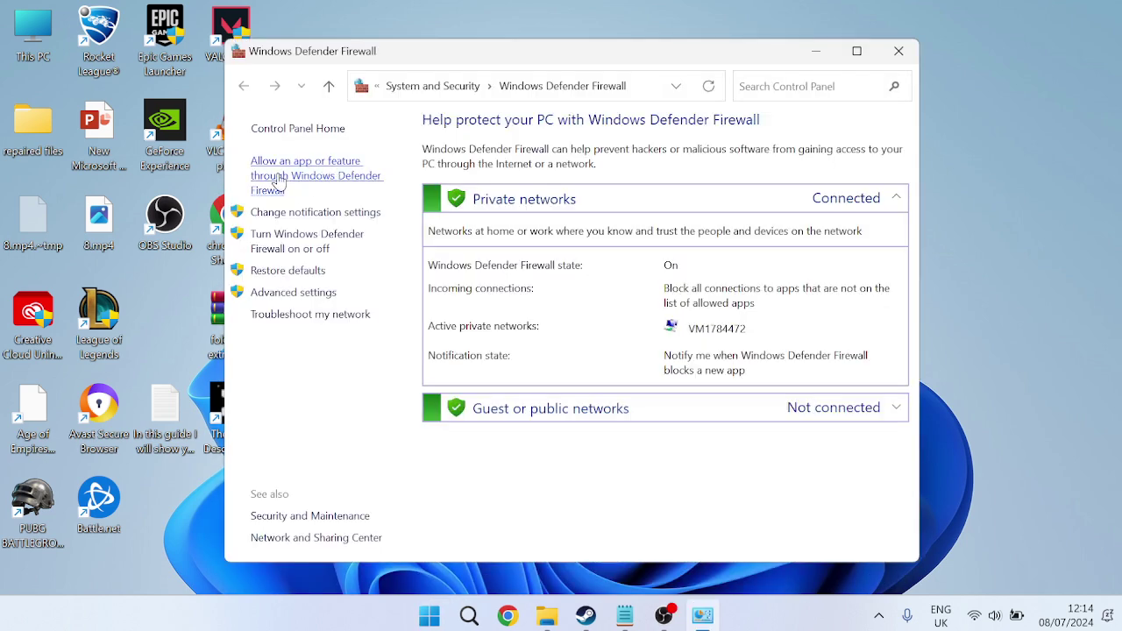
Step: In the unlocked Allowed apps list, find PUBG: BATTLEGROUNDS allowed on Private and Public
click(274, 181)
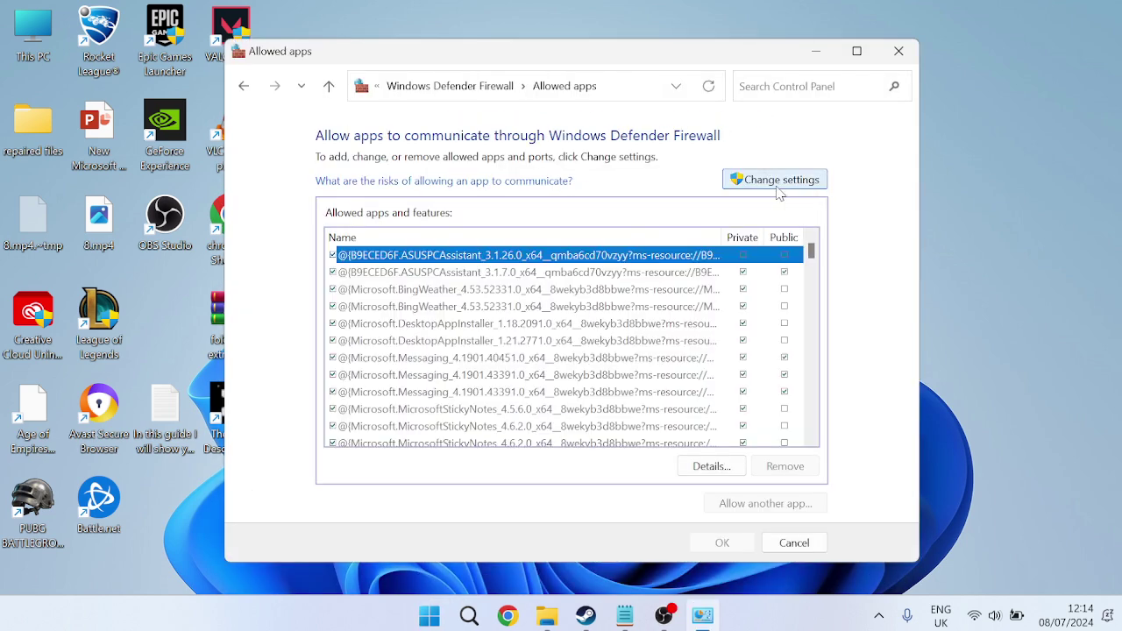
click(774, 181)
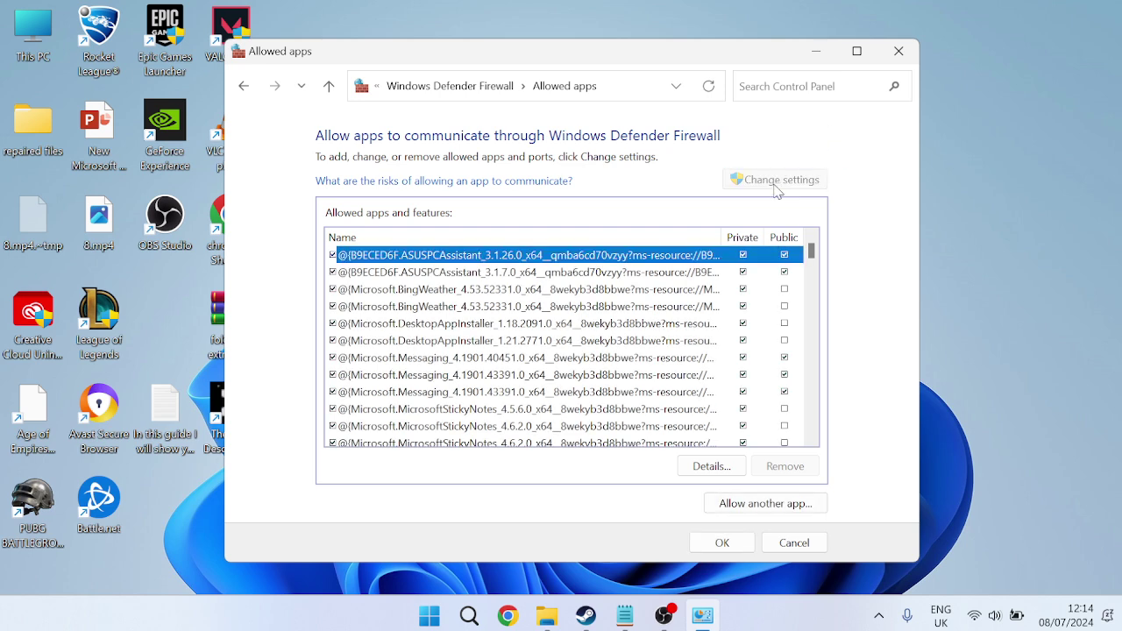
scroll(549, 319, down, 20)
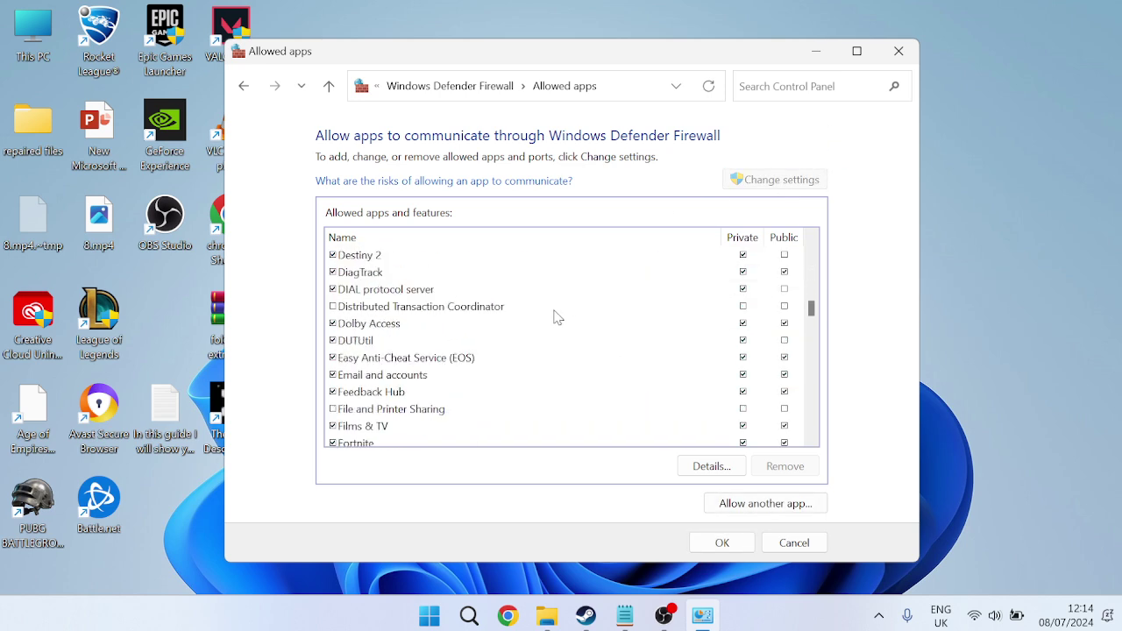
scroll(489, 321, up, 12)
scroll(491, 328, down, 15)
scroll(493, 330, down, 8)
click(504, 305)
scroll(429, 341, down, 1)
click(455, 270)
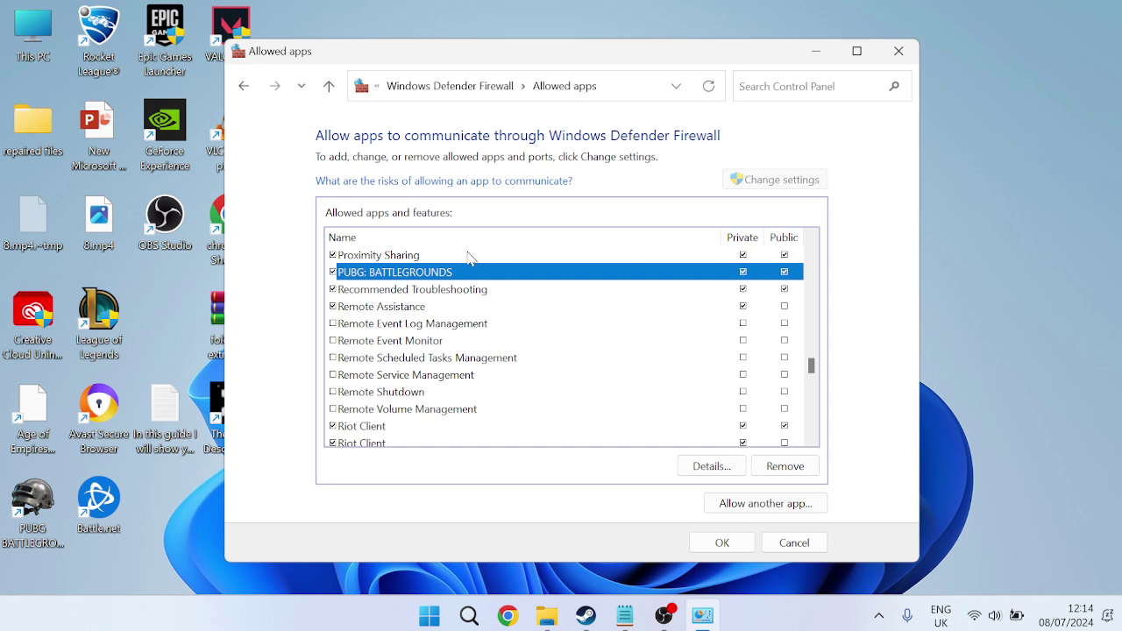
scroll(469, 257, up, 1)
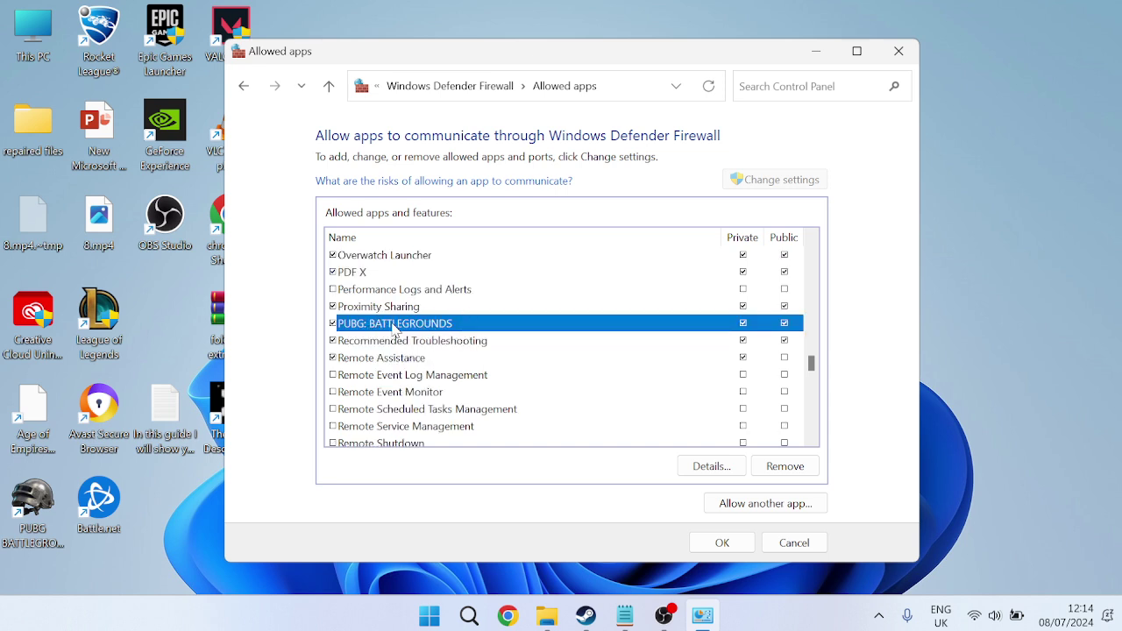
Step: Try Allow another app > Browse, then close the file browser without choosing a program
click(736, 503)
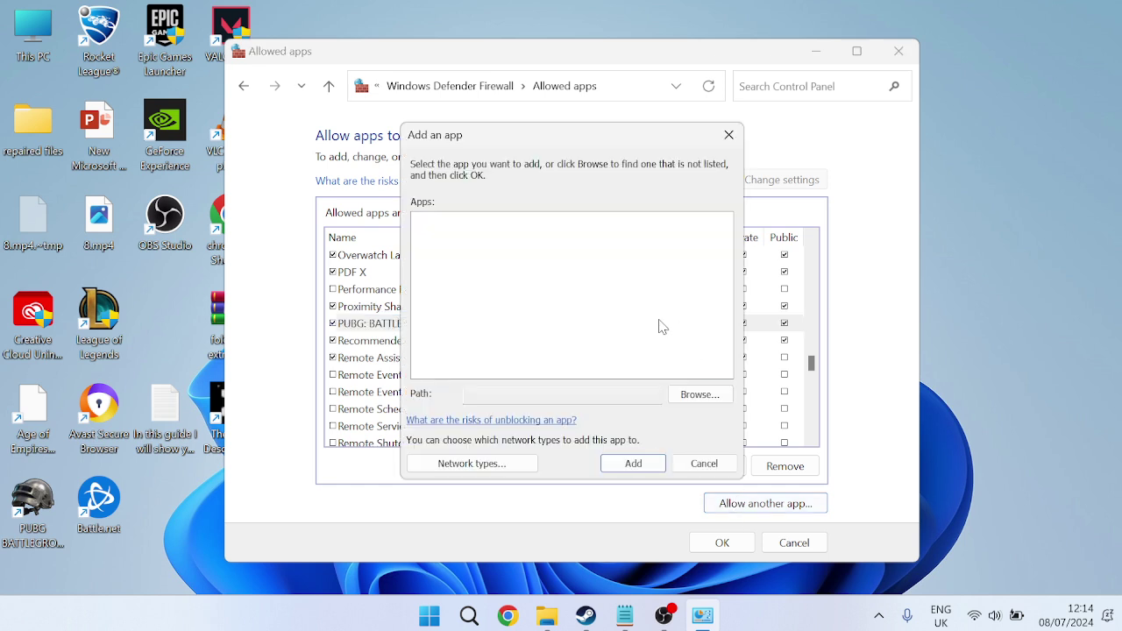
click(711, 395)
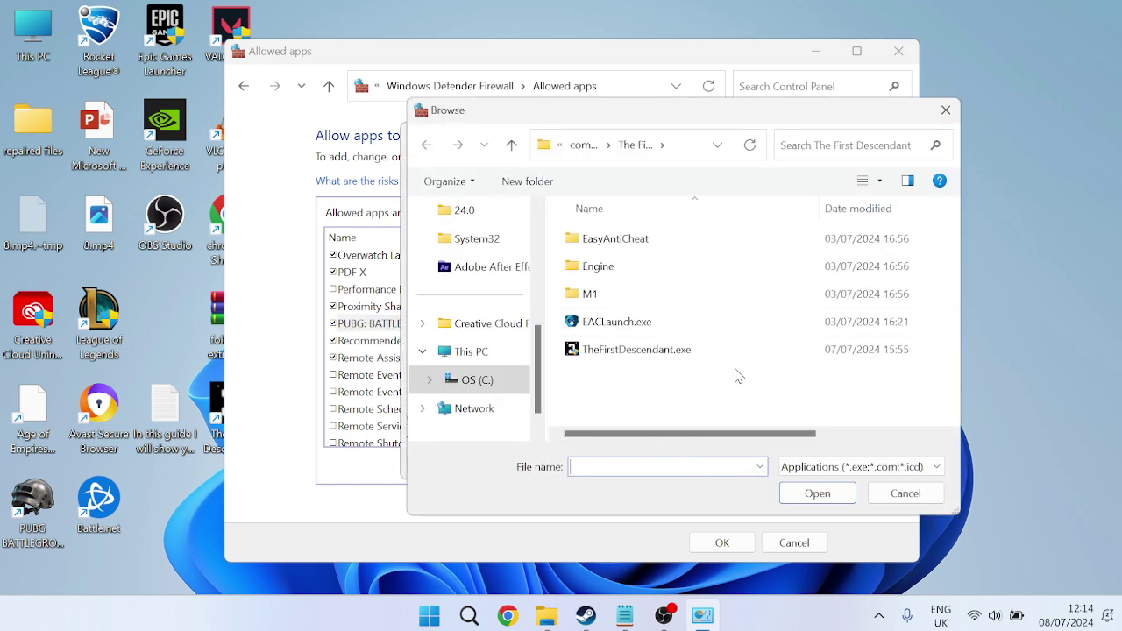
click(945, 110)
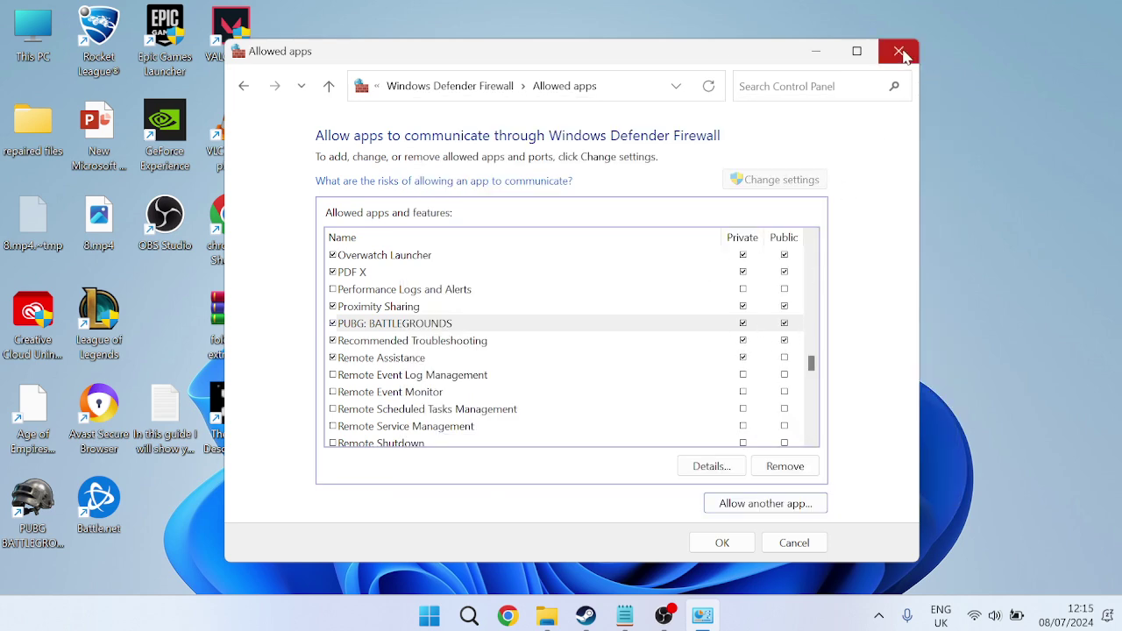
Step: Close the firewall window, run Check for updates in Windows Update, then close Settings
click(899, 51)
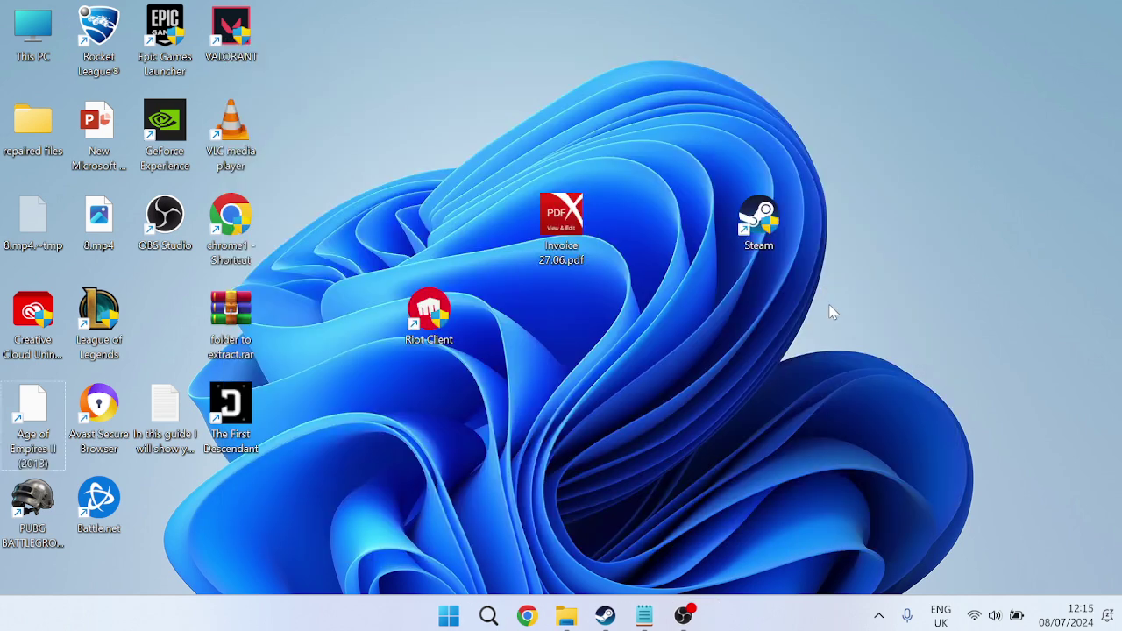
key(super)
text(settings)
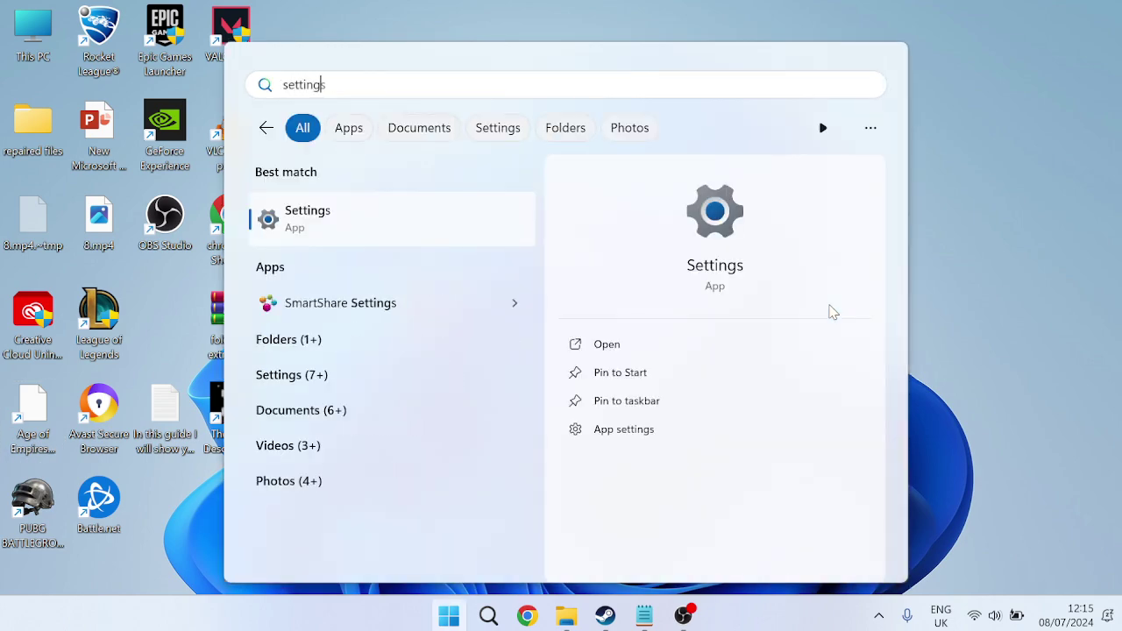
click(342, 231)
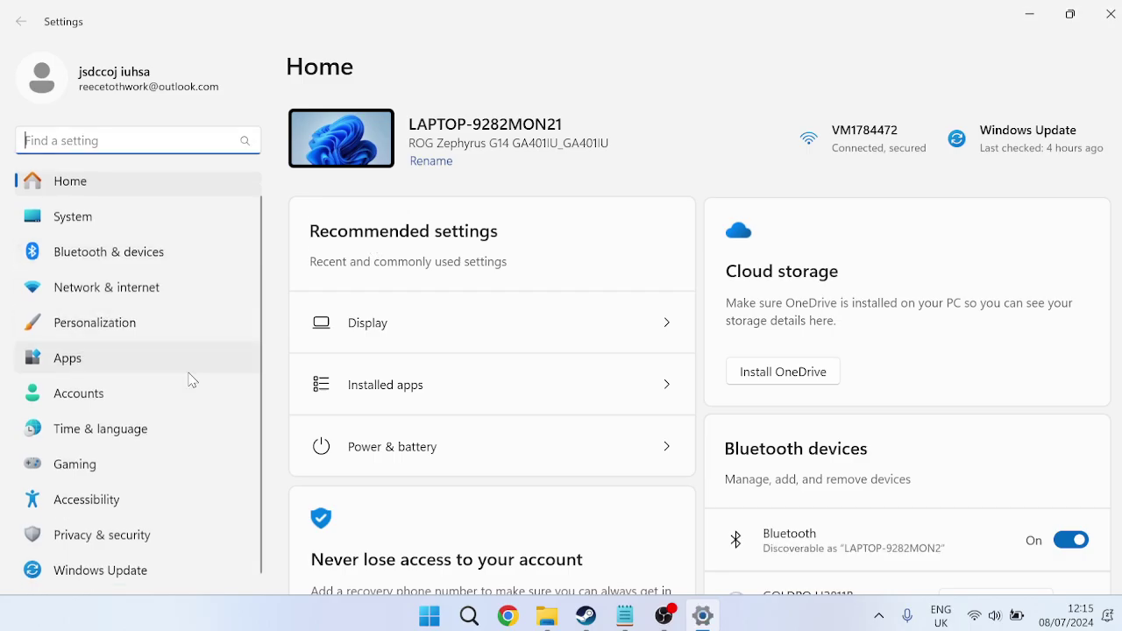
click(136, 574)
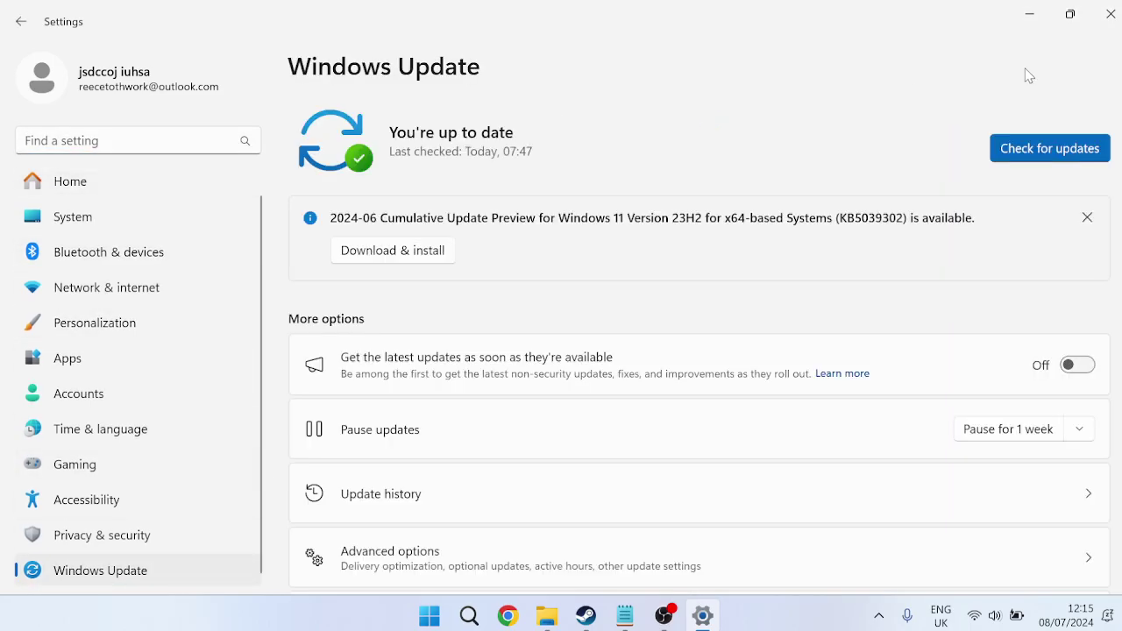
click(1032, 152)
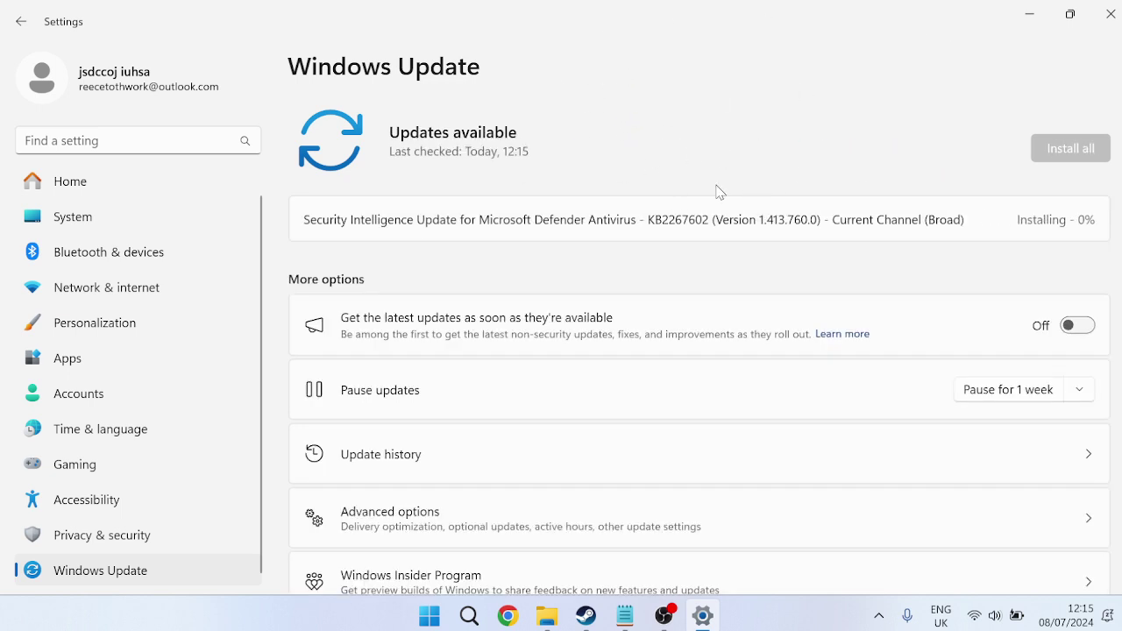
click(1117, 21)
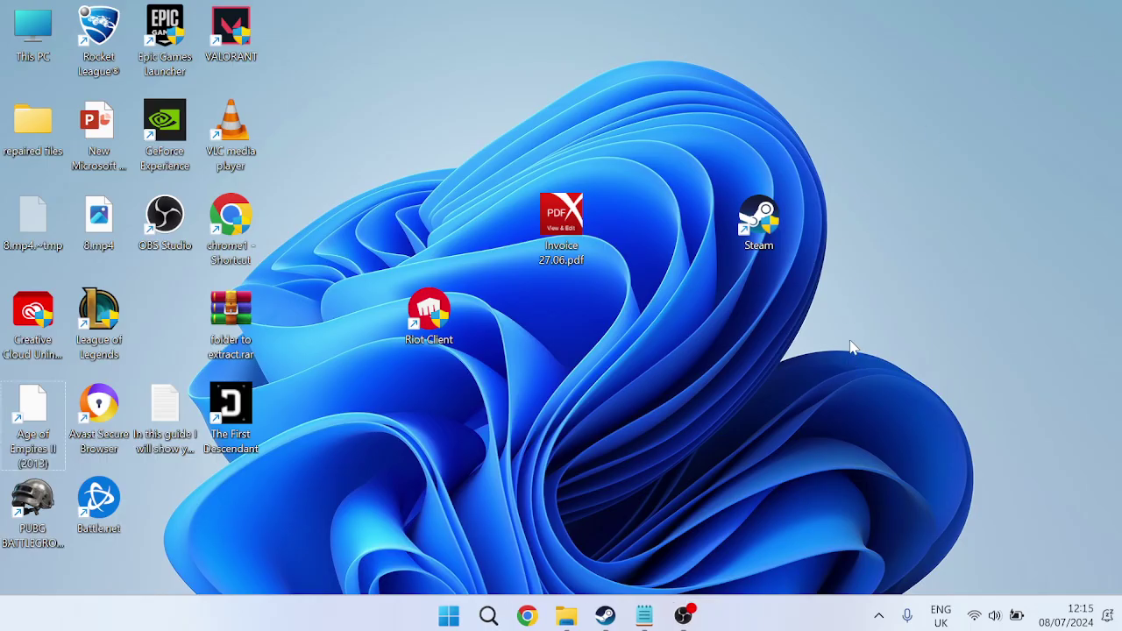
Step: Open Task Manager and scroll its Processes list to locate PDF X
key(super)
text(task)
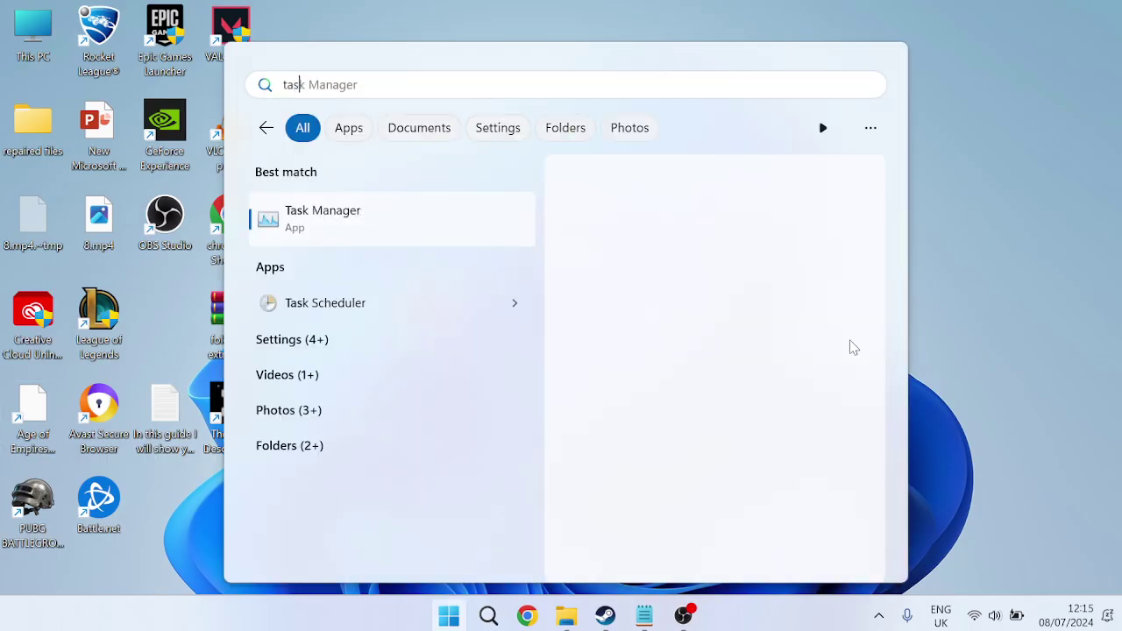
text( manager)
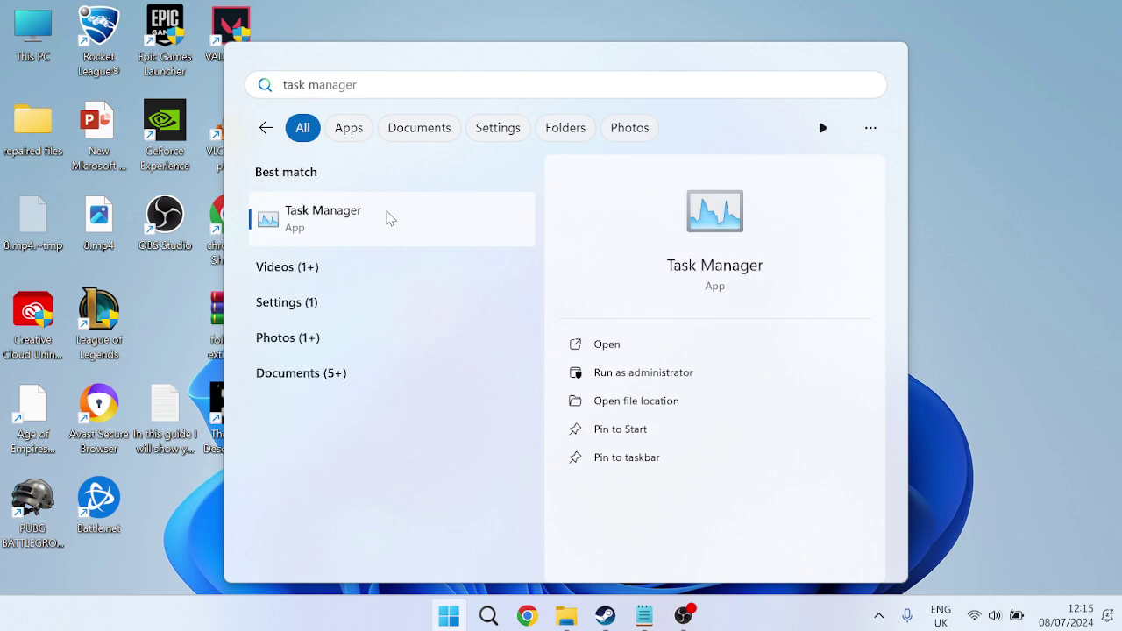
click(390, 217)
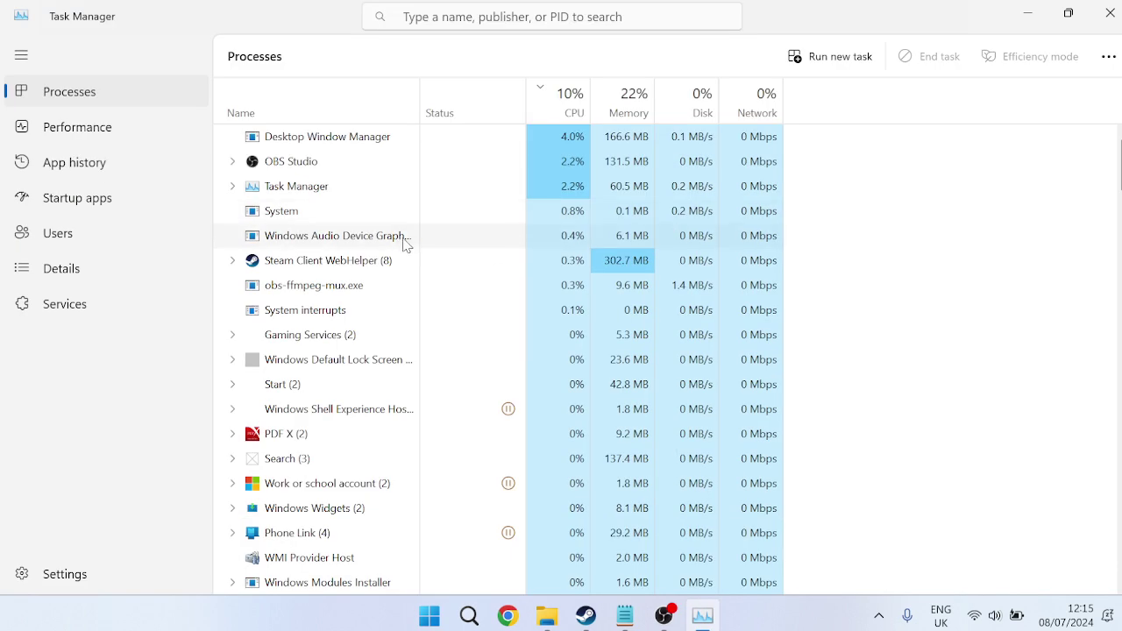
scroll(363, 167, down, 2)
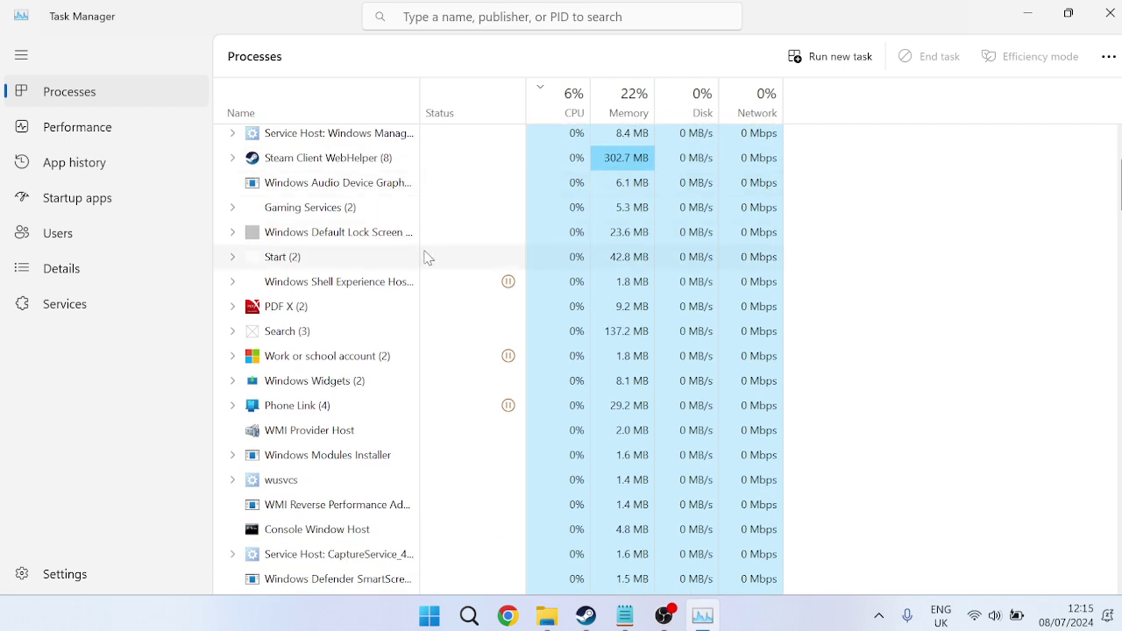
scroll(444, 285, down, 3)
scroll(443, 292, down, 5)
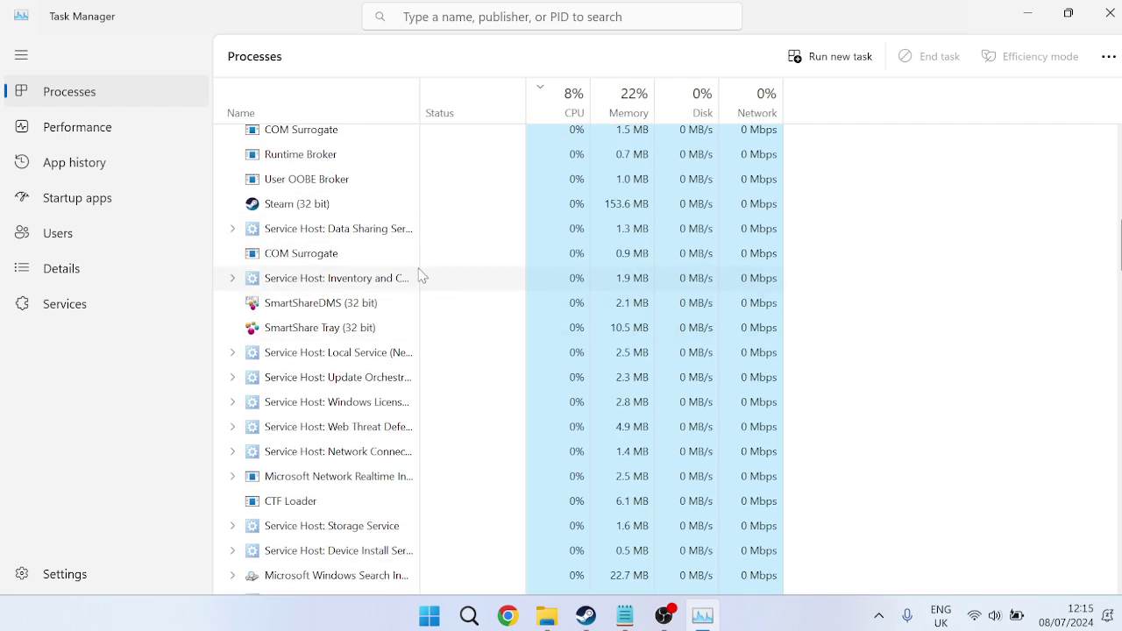
scroll(416, 254, up, 8)
Step: End the PDF X background process and close Task Manager
right_click(295, 426)
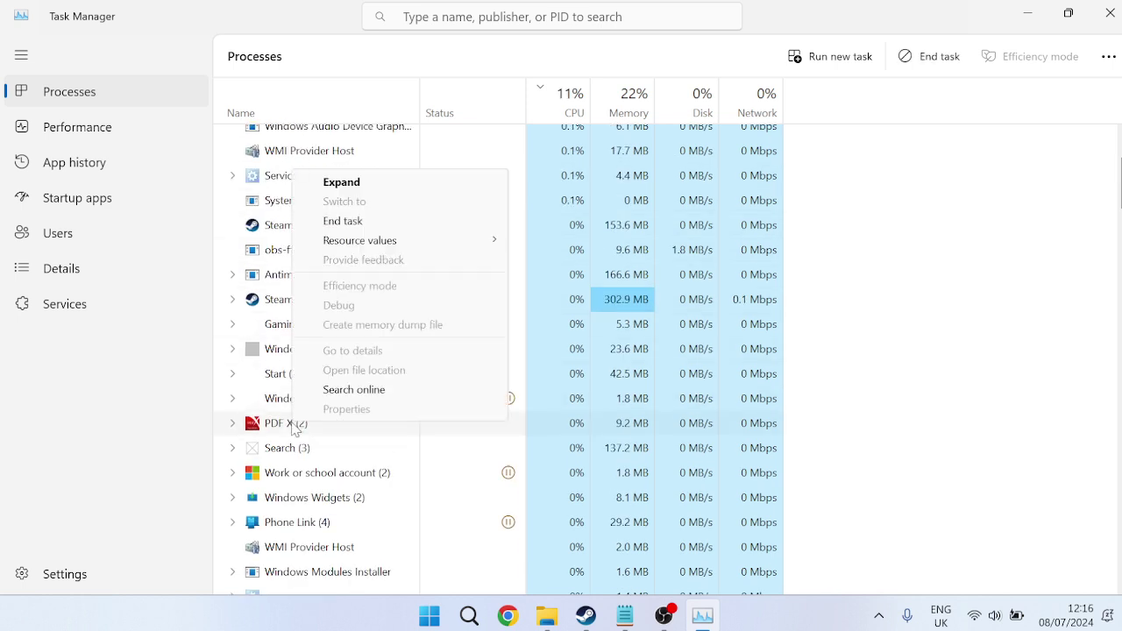
click(439, 220)
scroll(546, 245, up, 5)
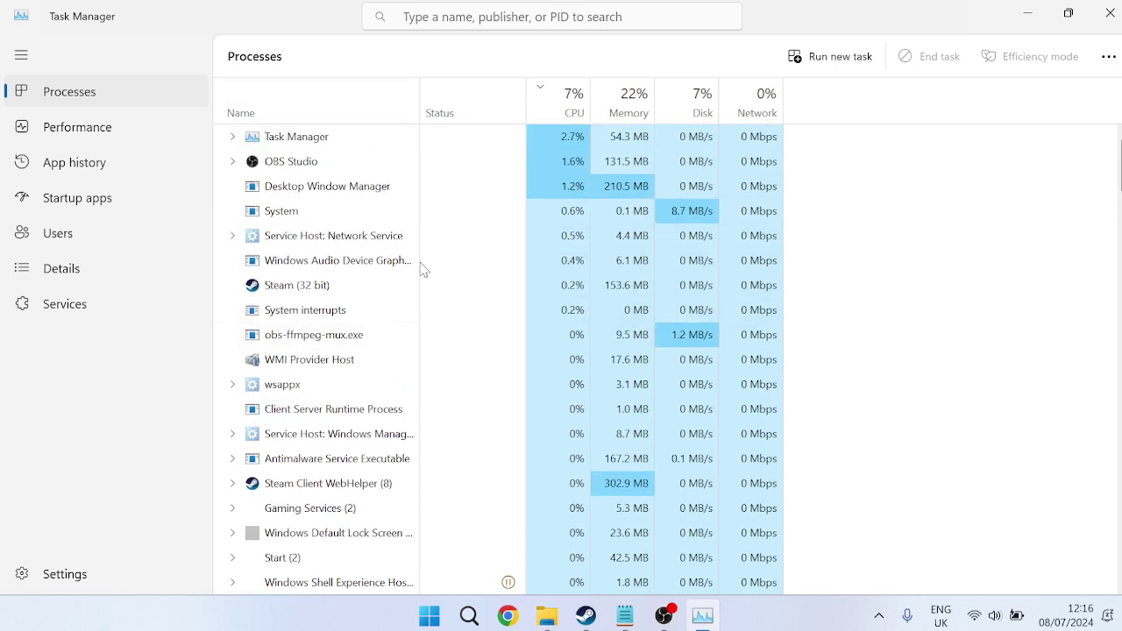
scroll(351, 322, down, 2)
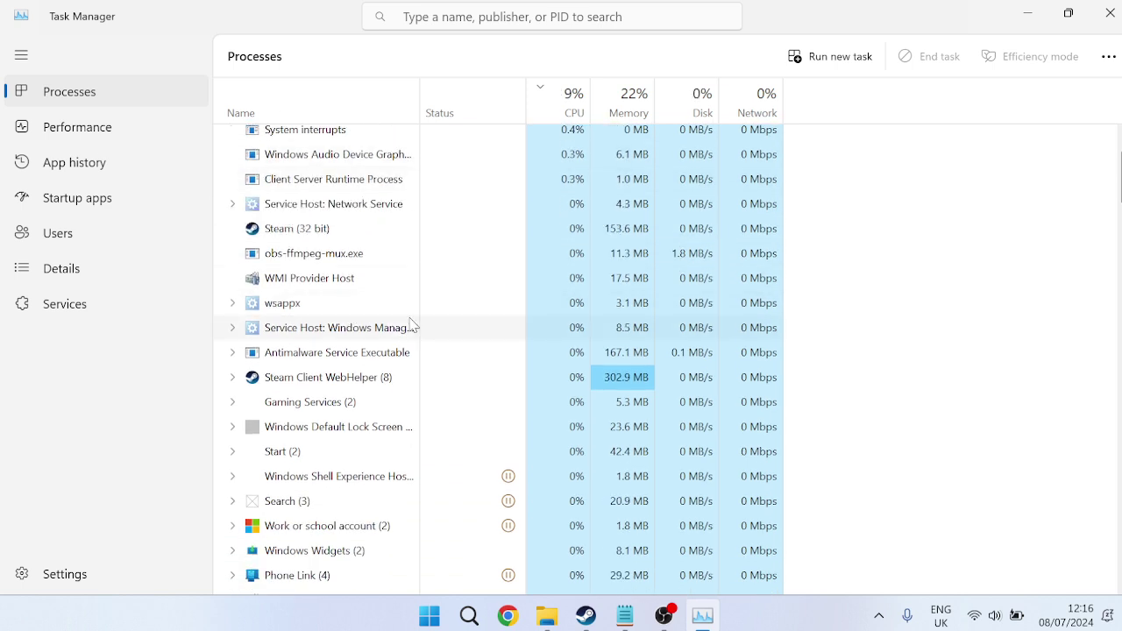
scroll(399, 316, down, 4)
scroll(399, 313, up, 7)
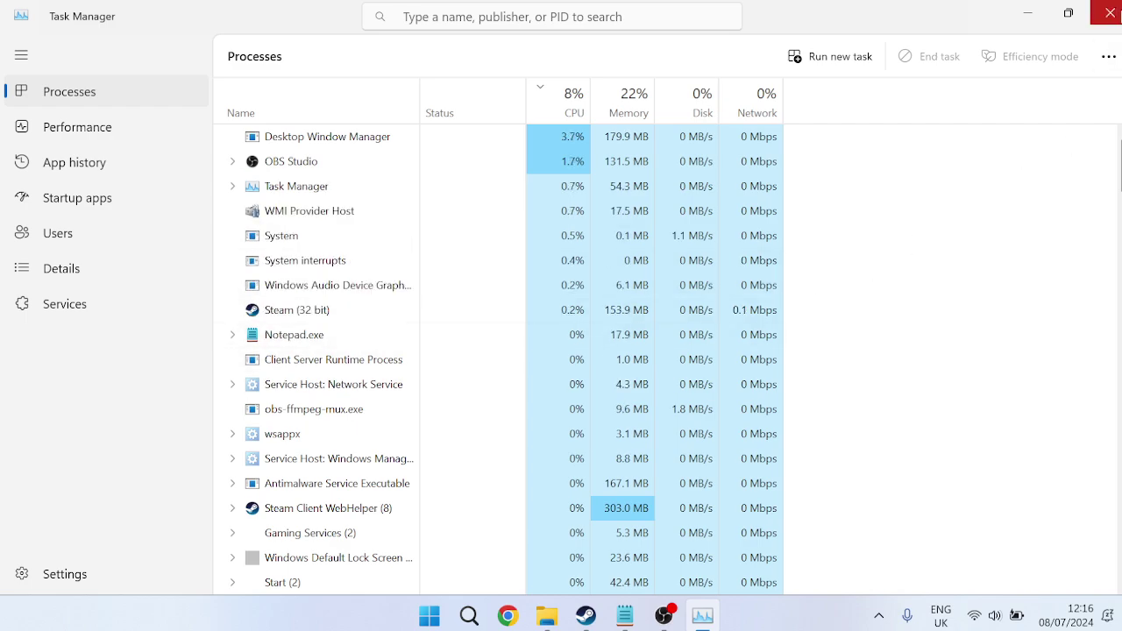
click(1110, 12)
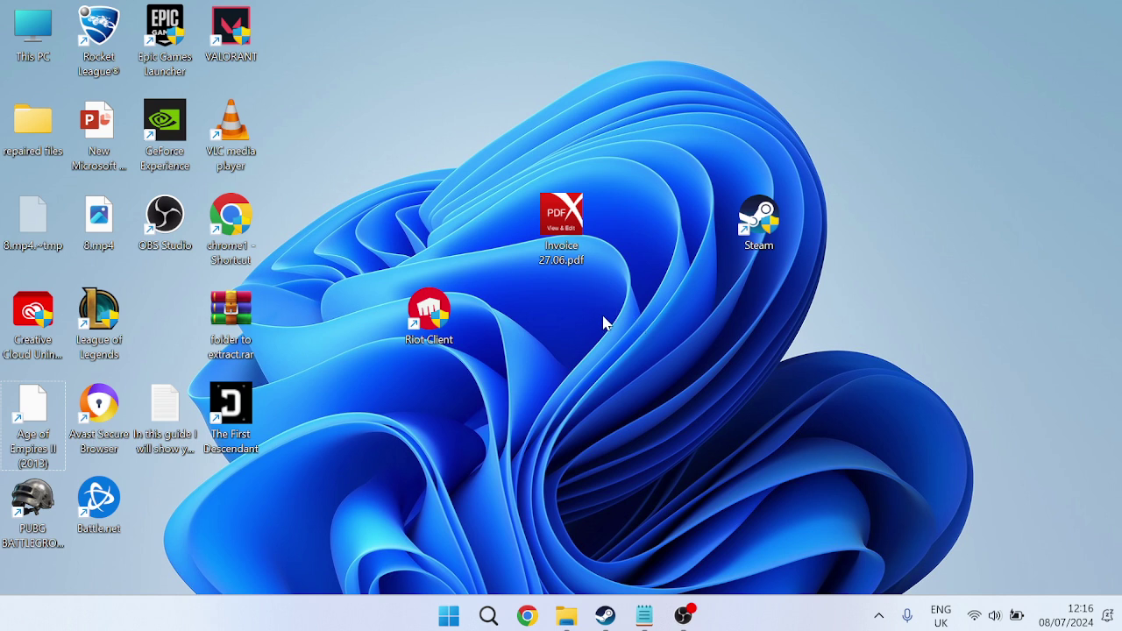
Step: Bring the Steam window back to the front
click(606, 616)
click(543, 517)
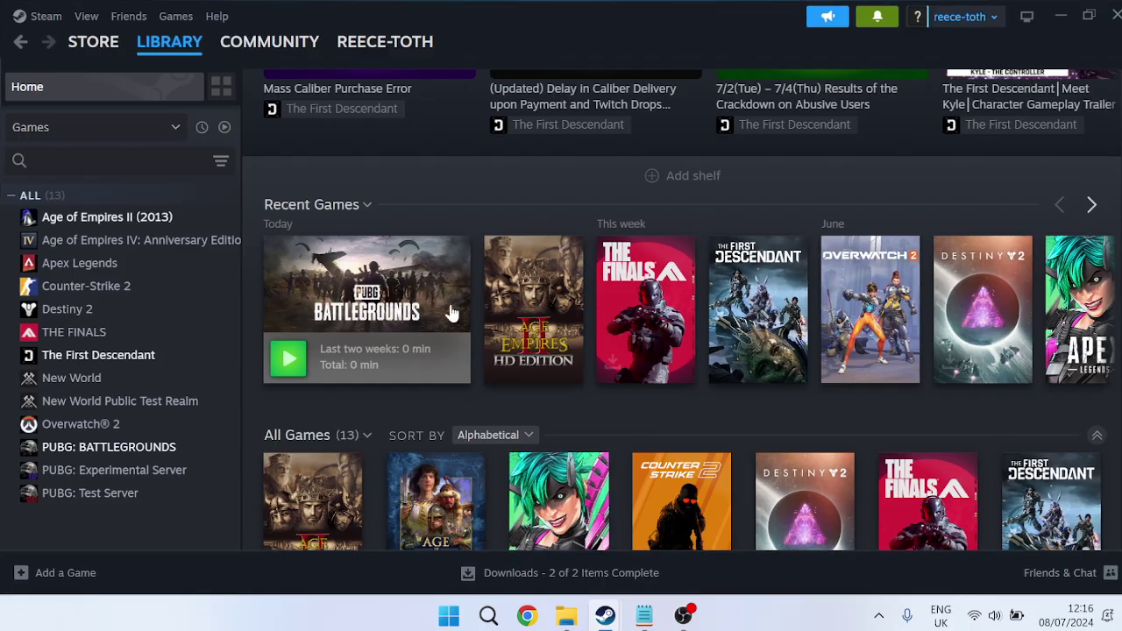
mouse_move(170, 44)
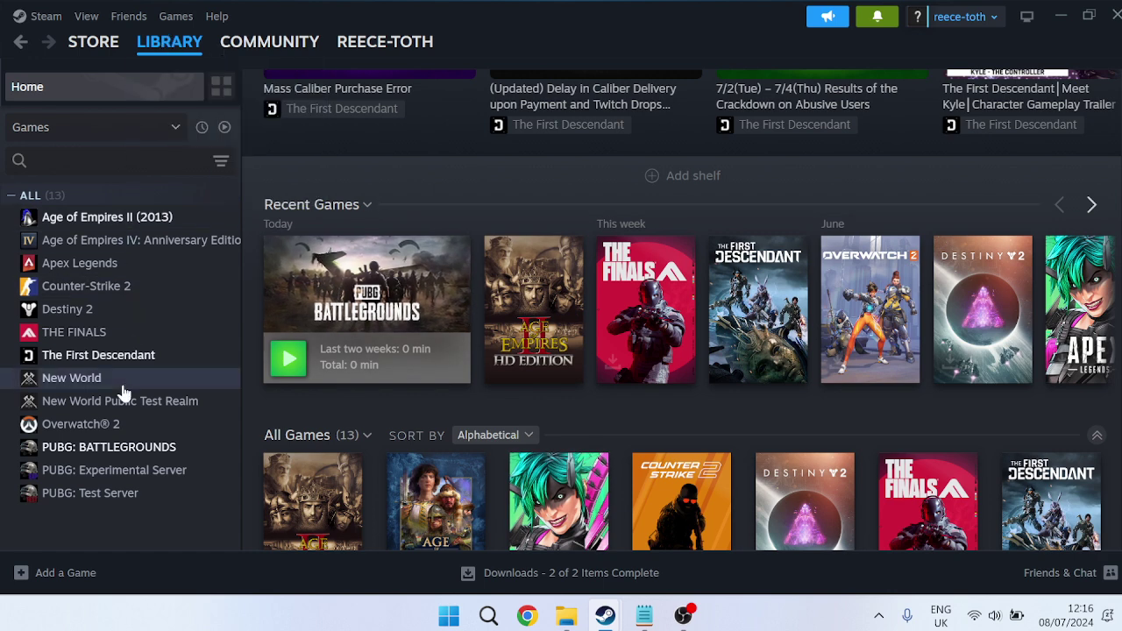
Step: Set PUBG: BATTLEGROUNDS's launch option to -dx11 and bring up its options to play
right_click(80, 454)
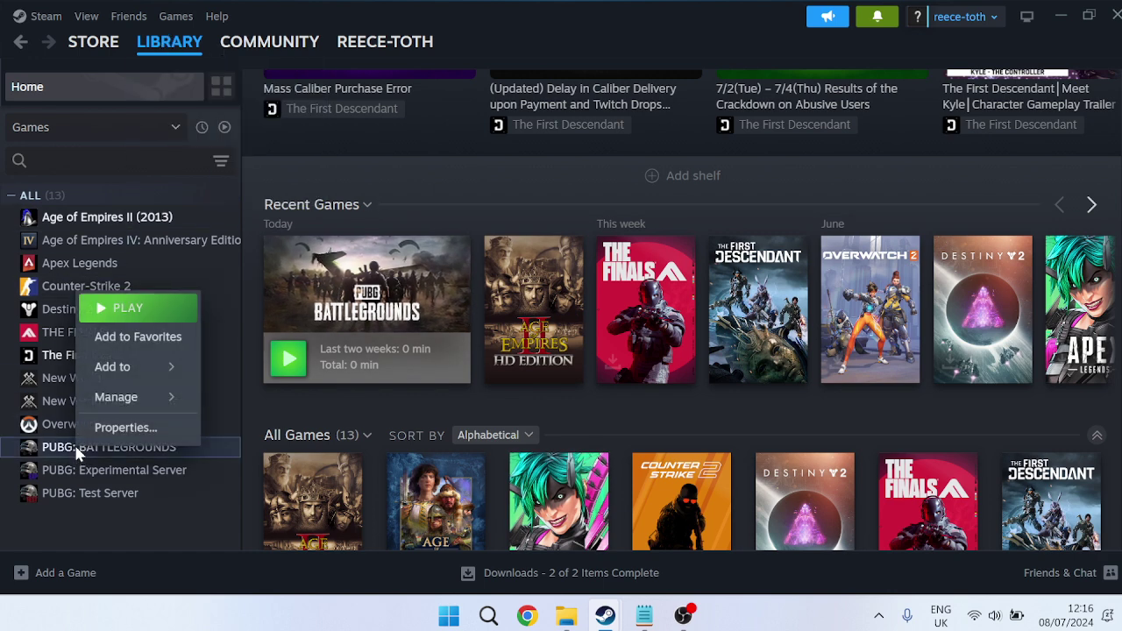
click(143, 426)
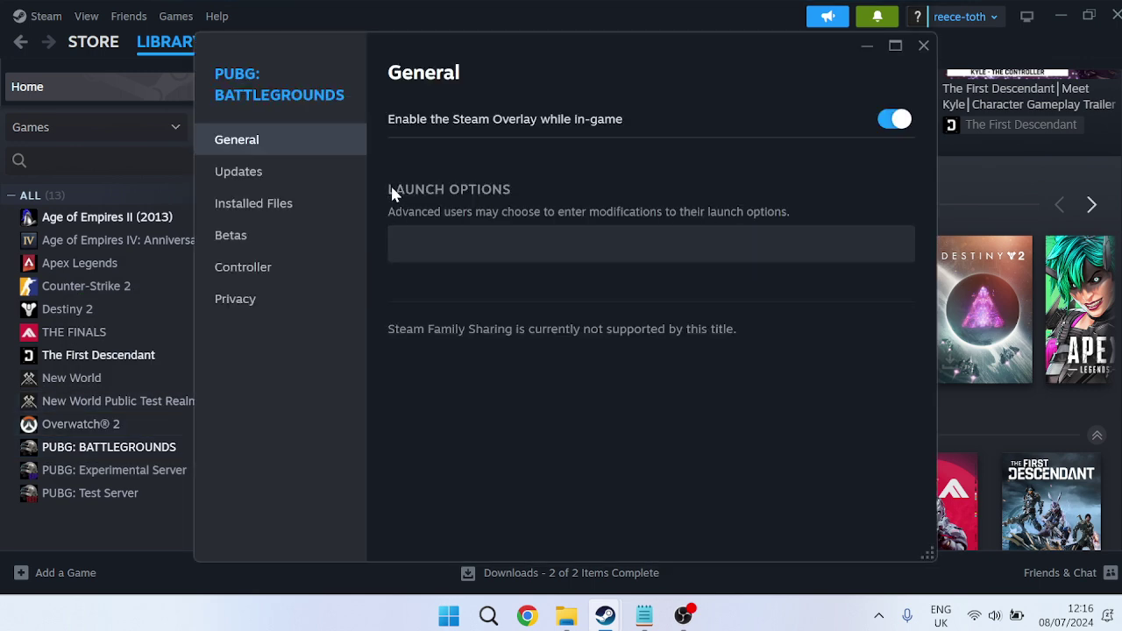
click(482, 242)
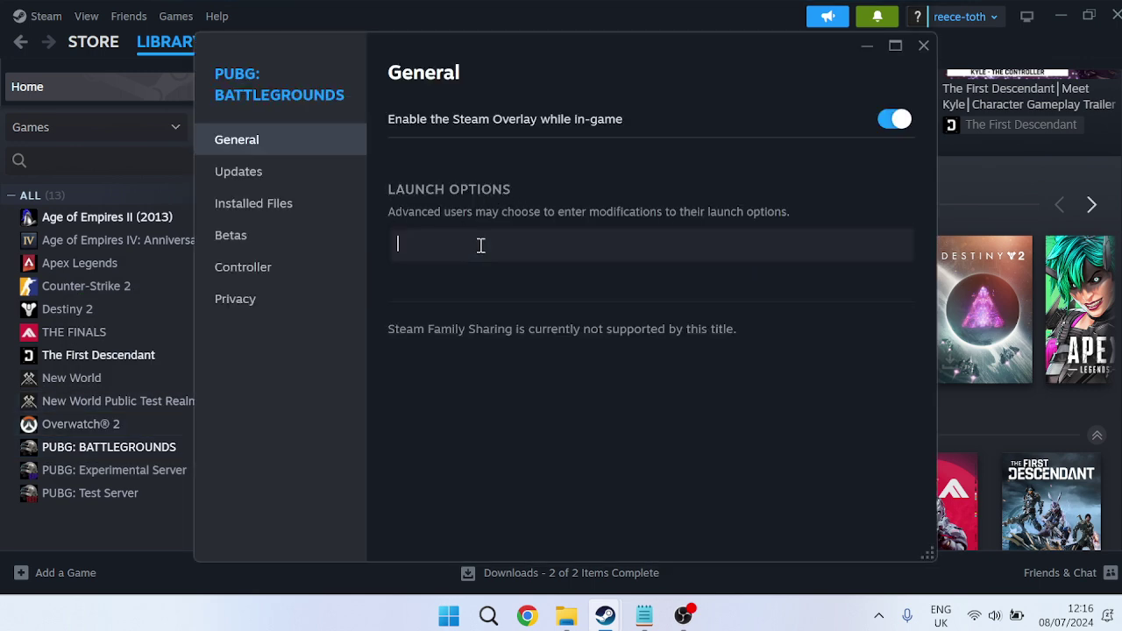
text(-dx11)
click(924, 45)
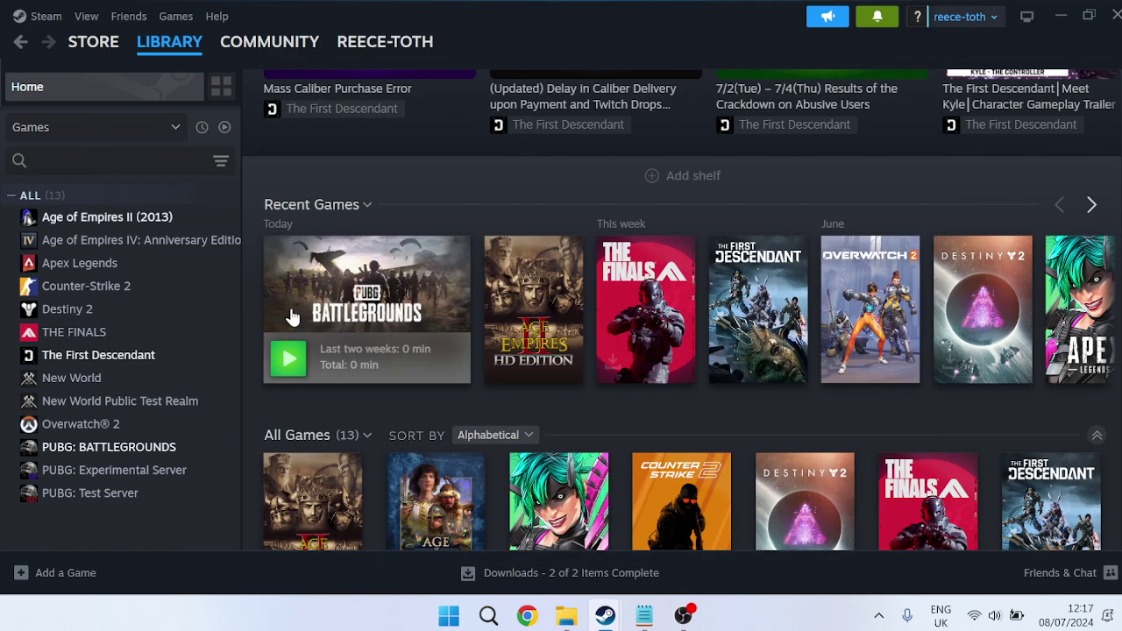
right_click(143, 447)
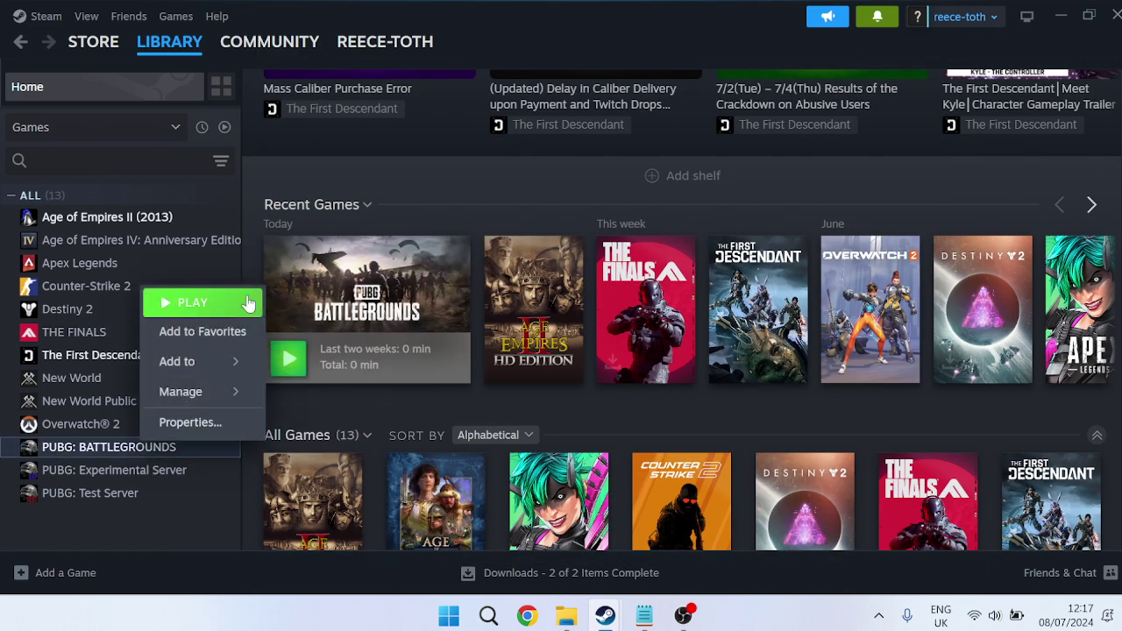